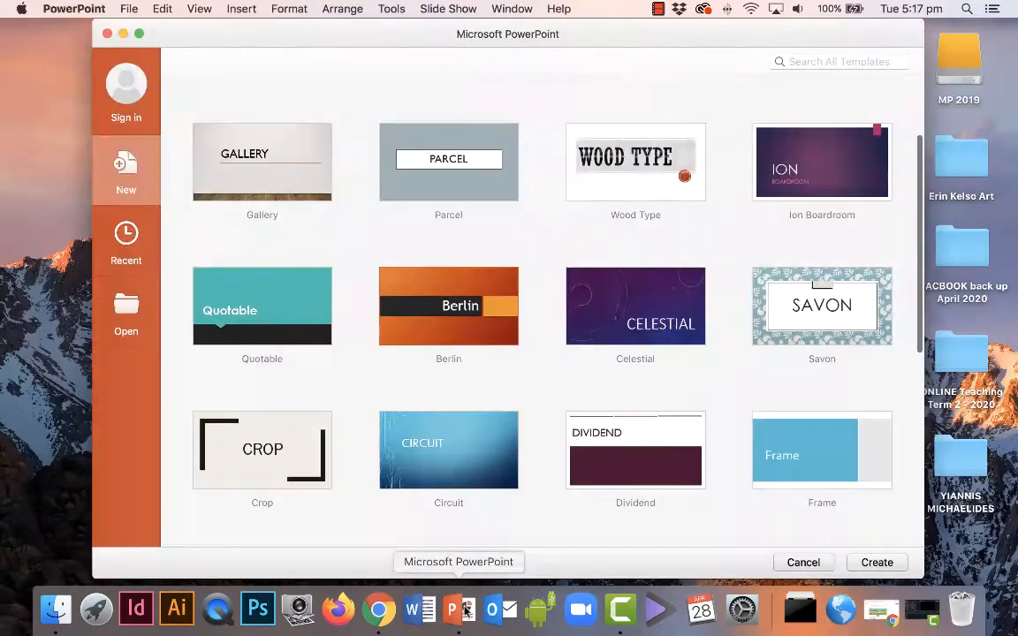
Create Presentation1 from the Blank Presentation template in the gallery.
scroll(416, 218, up, 3)
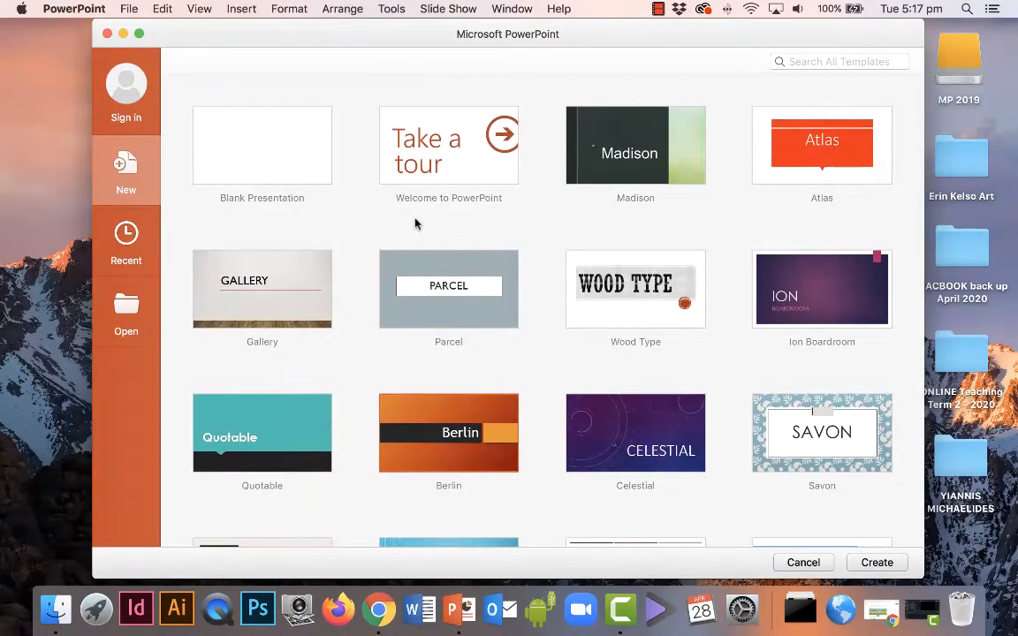
click(258, 146)
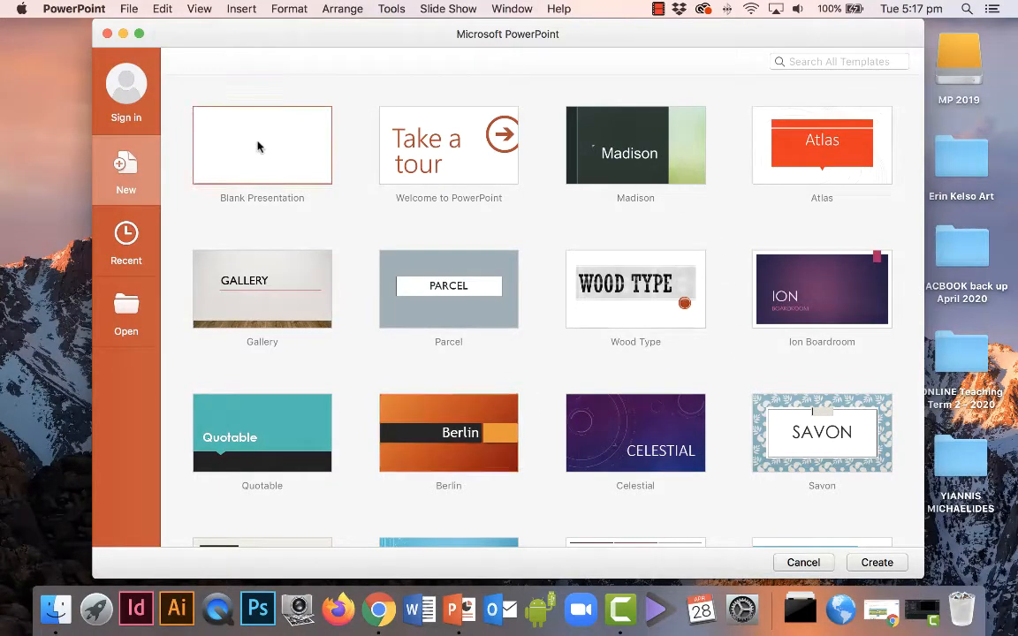
double_click(258, 146)
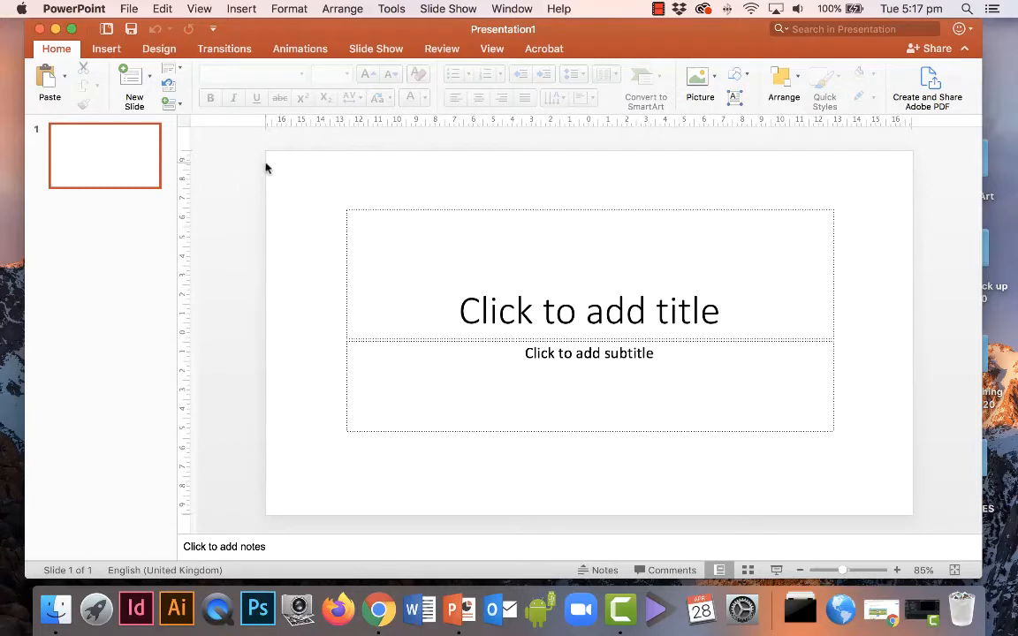
Switch the first slide to the Office Theme Blank layout, removing all placeholders.
click(179, 70)
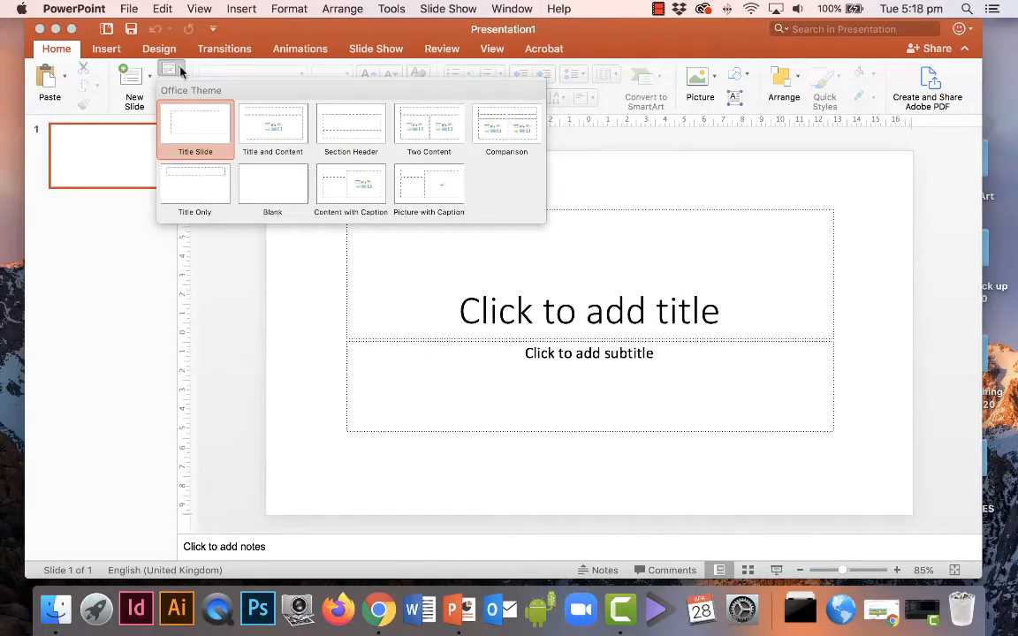
click(273, 188)
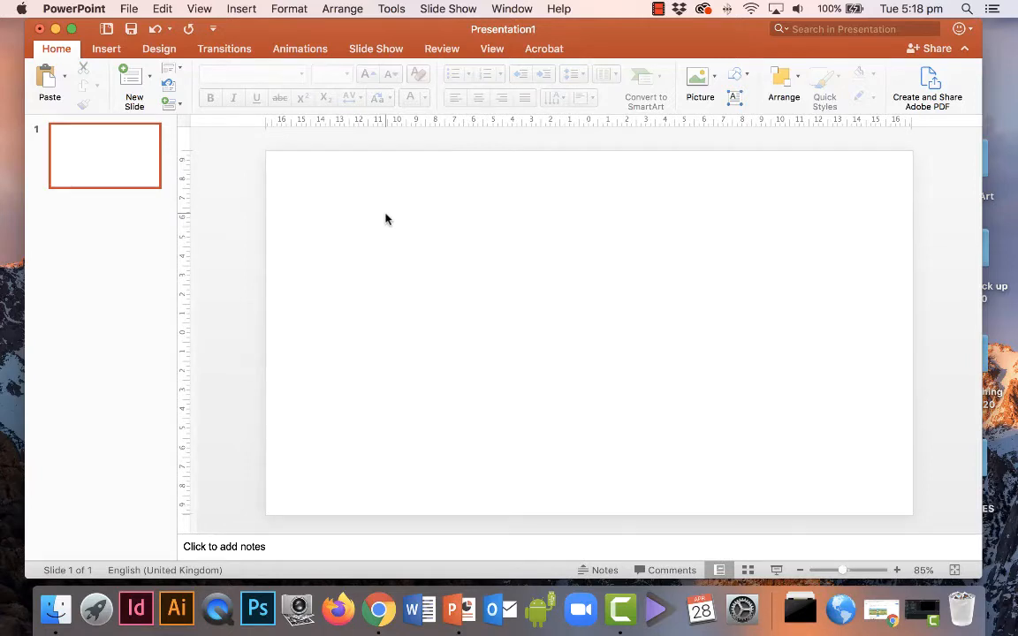
click(130, 9)
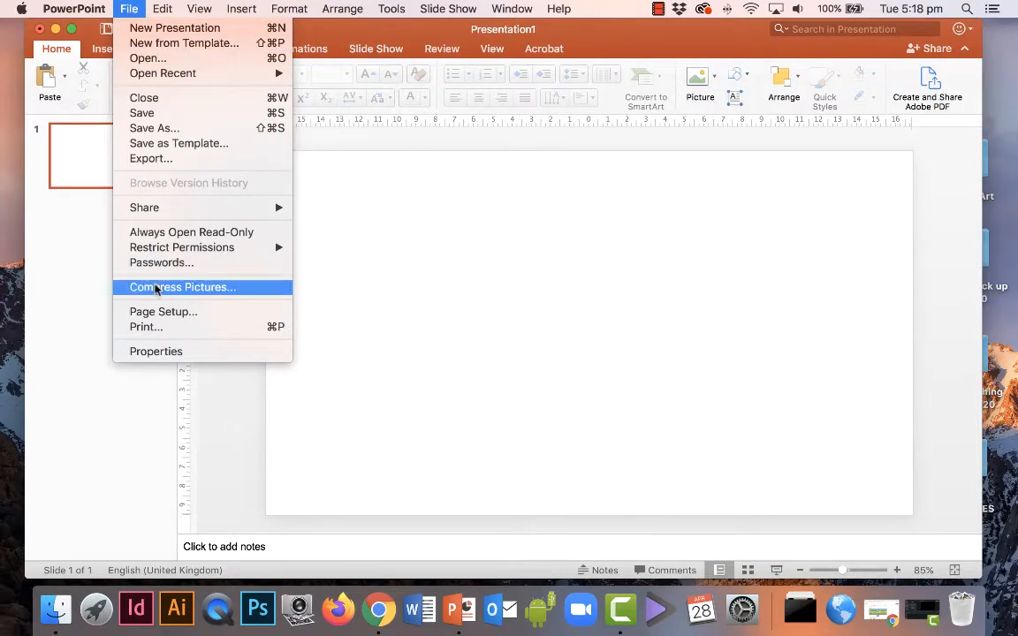
click(216, 314)
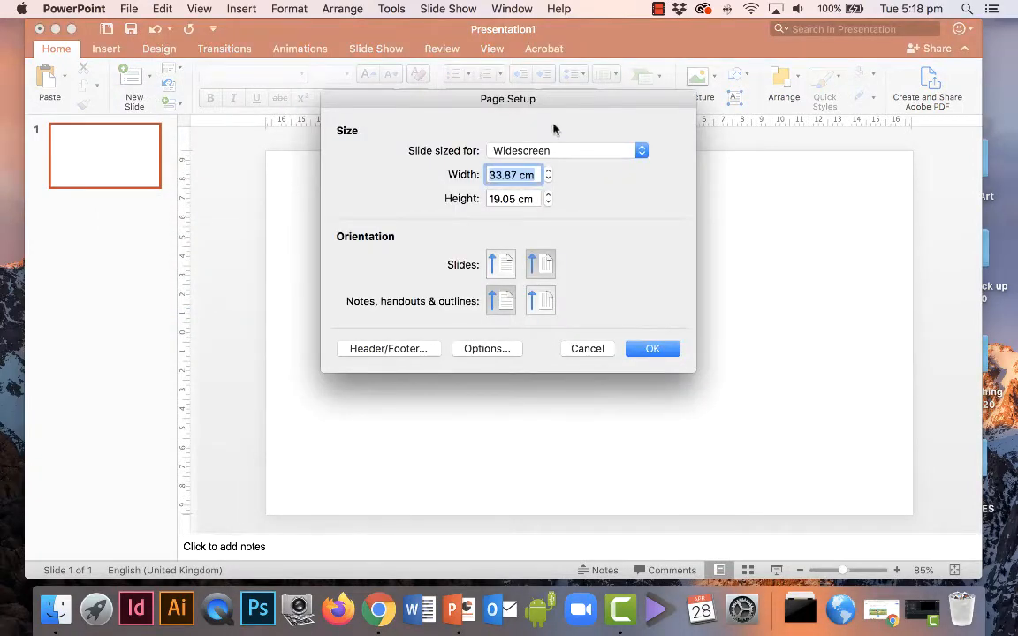
click(573, 156)
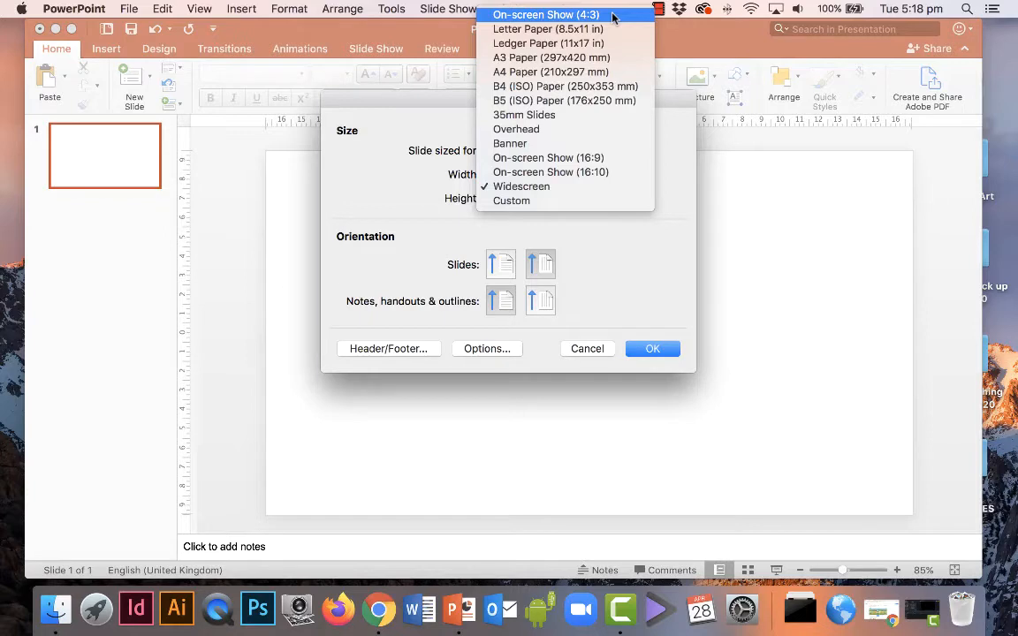
click(593, 188)
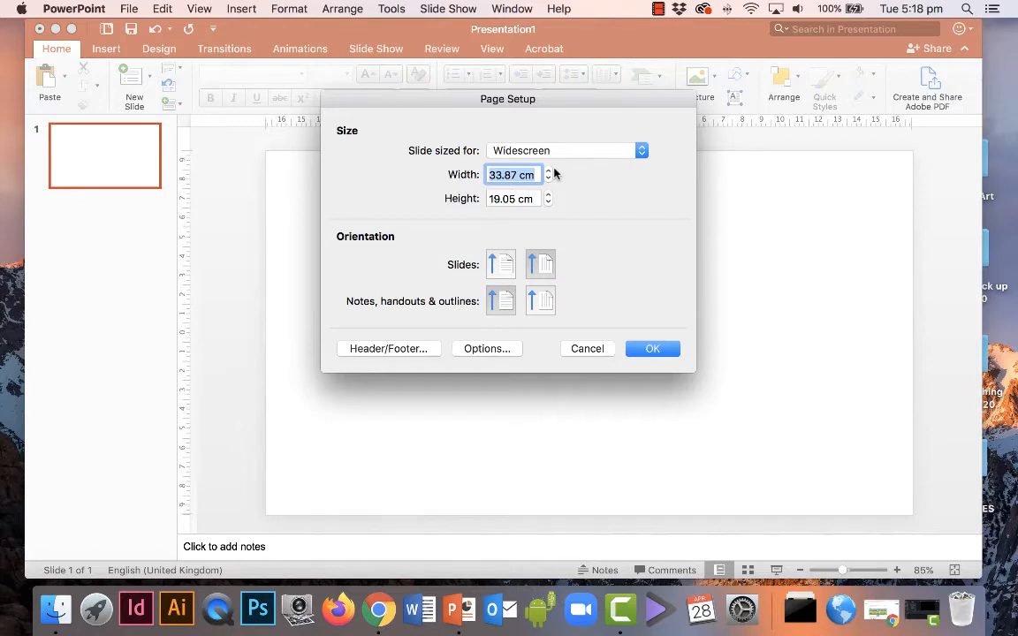
click(665, 350)
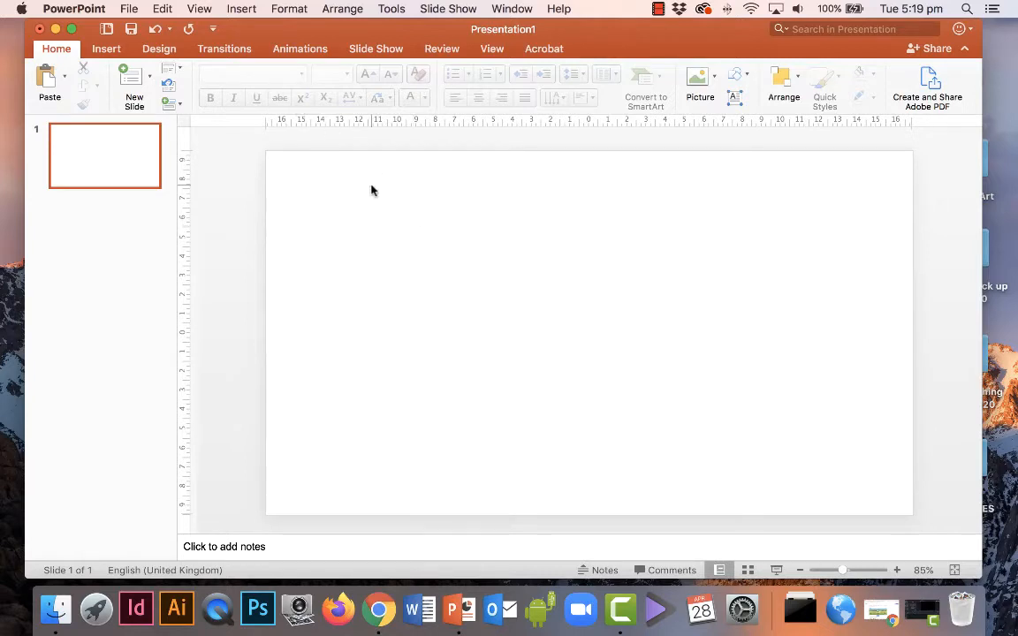
Draw a text box near the slide's top left, type the artist's name, and select it.
click(240, 9)
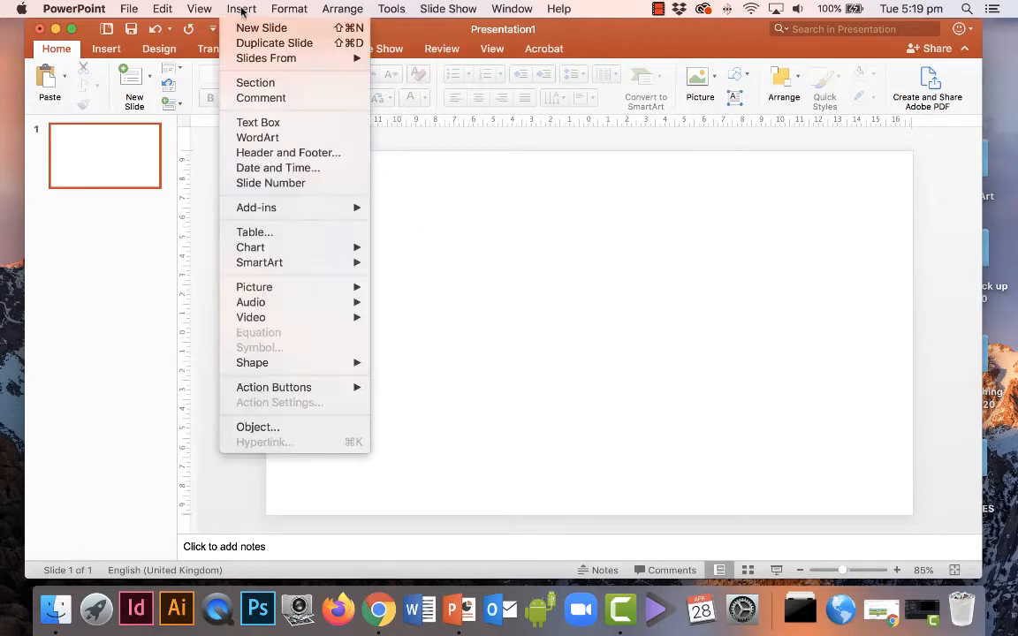
click(301, 124)
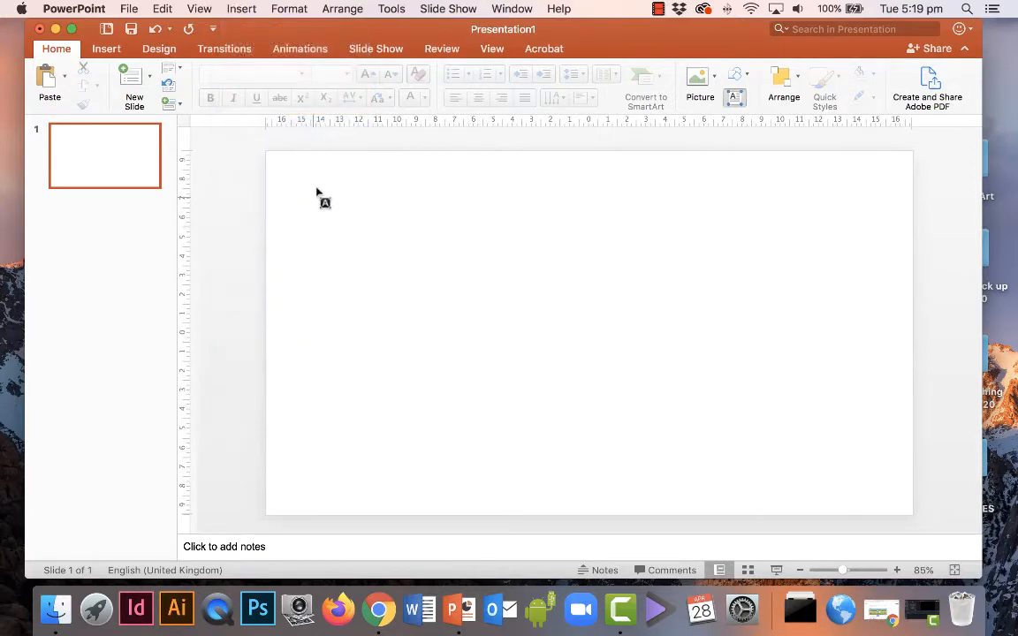
drag(297, 175, 577, 245)
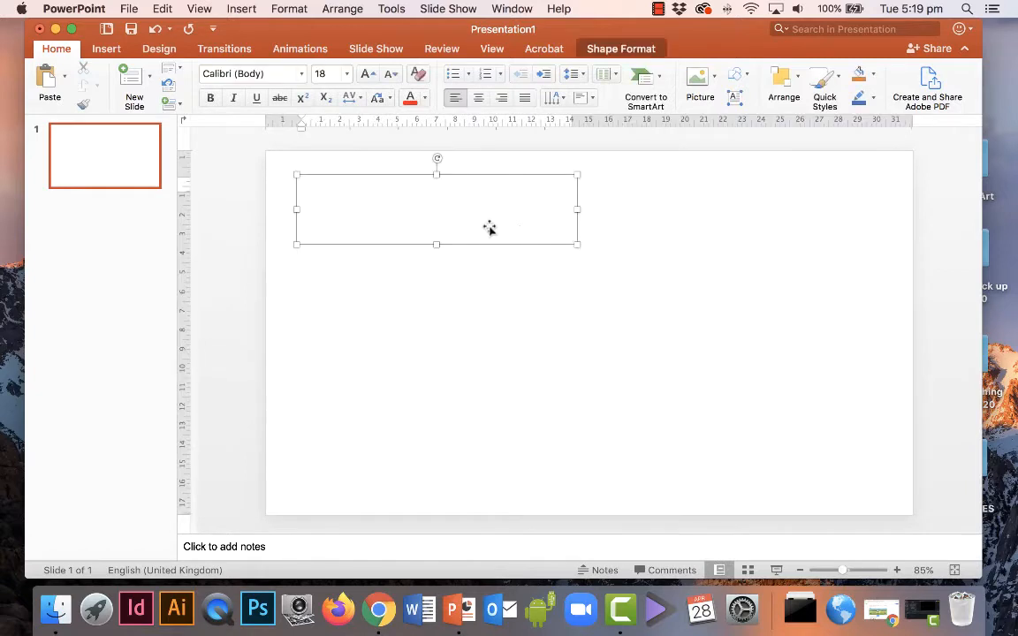
text(Erin)
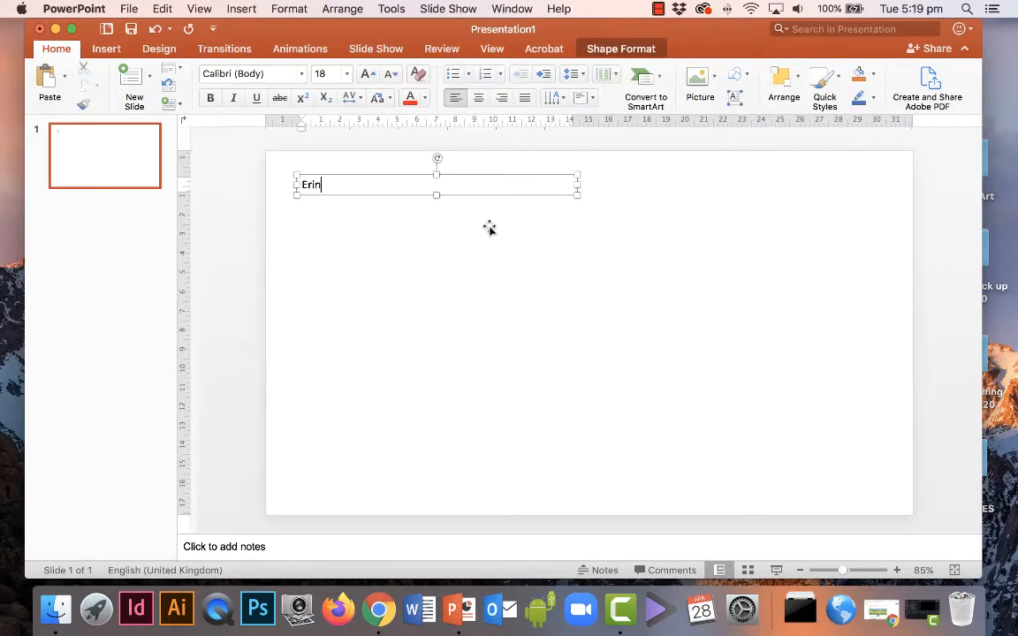
text( Kelso)
triple_click(339, 185)
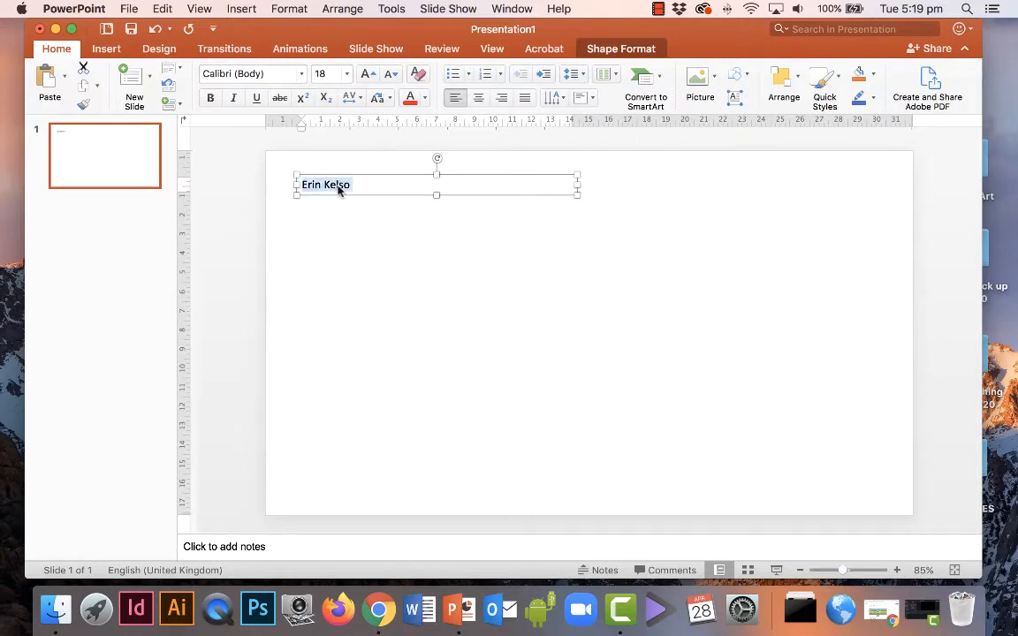
Set the name heading to Century Gothic and enlarge it to 36 pt.
click(301, 75)
scroll(318, 340, down, 15)
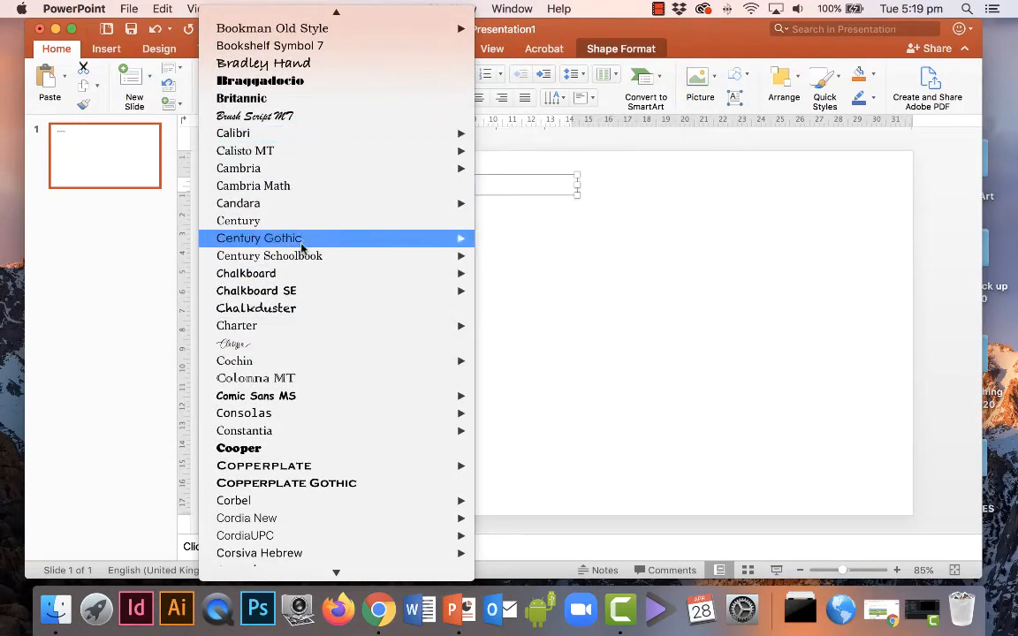
mouse_move(309, 239)
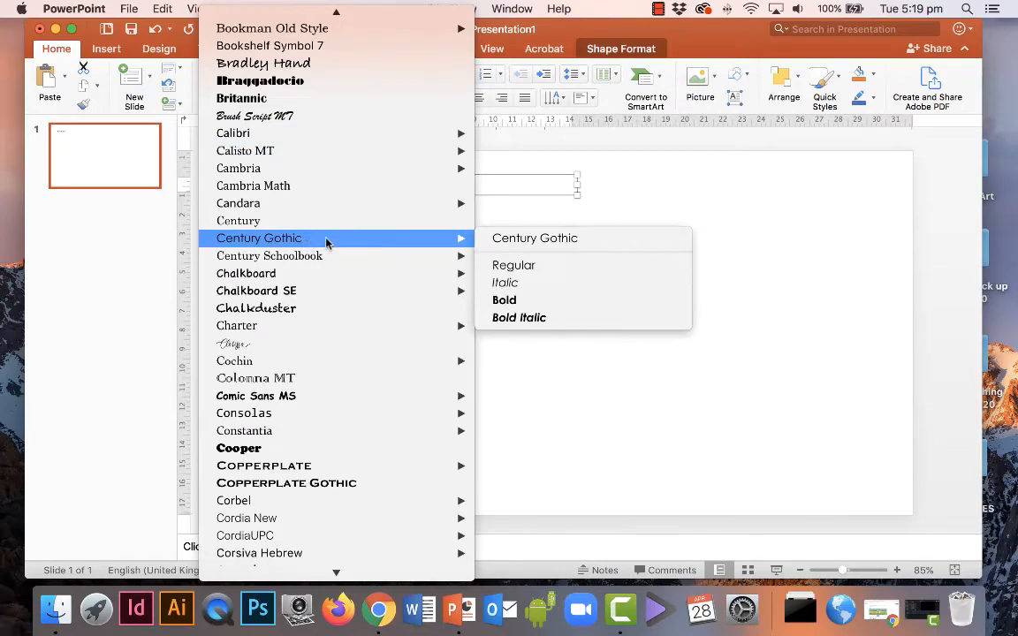
click(523, 240)
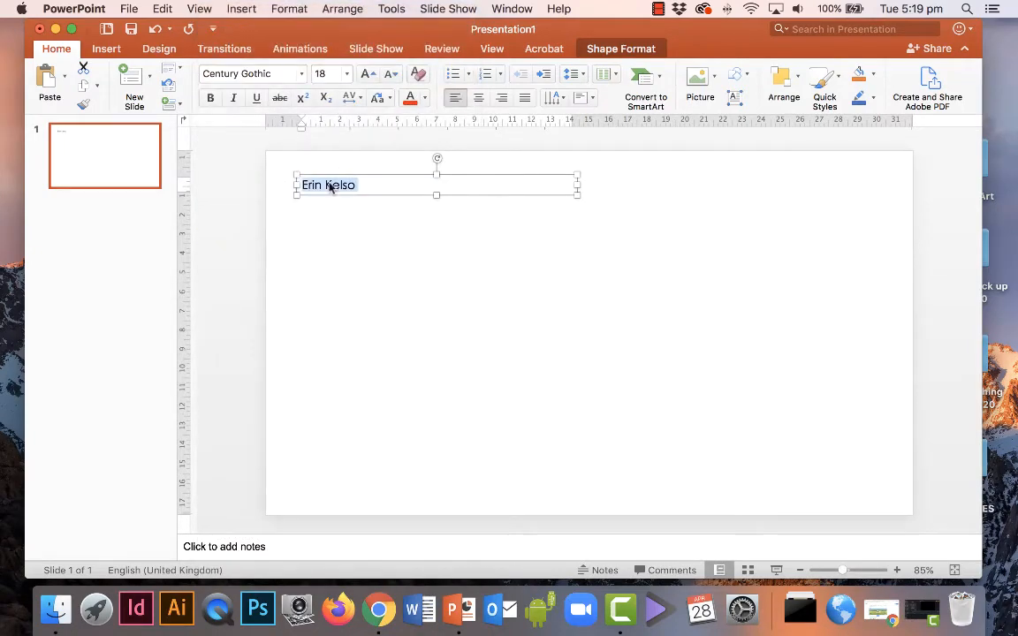
click(365, 76)
click(365, 76)
click(365, 75)
click(365, 75)
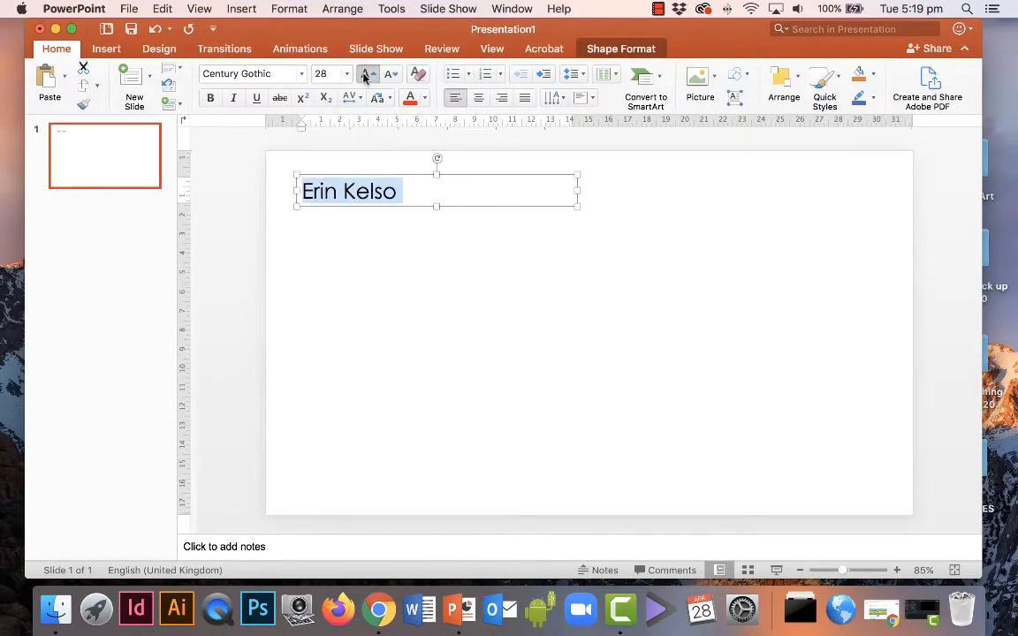
click(365, 75)
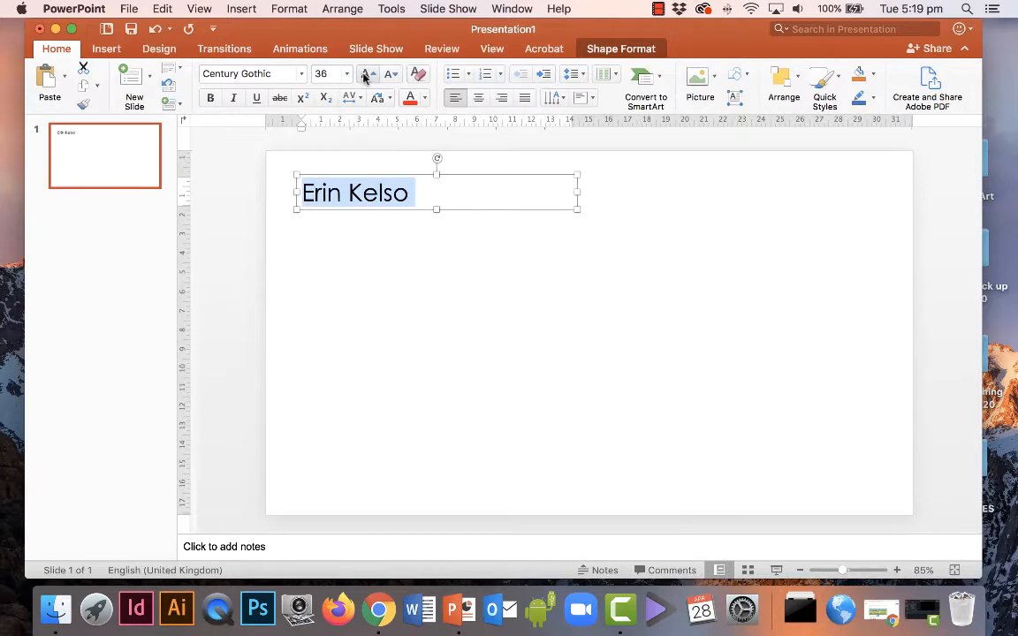
Colour the name heading dark red and reselect its text box.
click(424, 97)
click(411, 252)
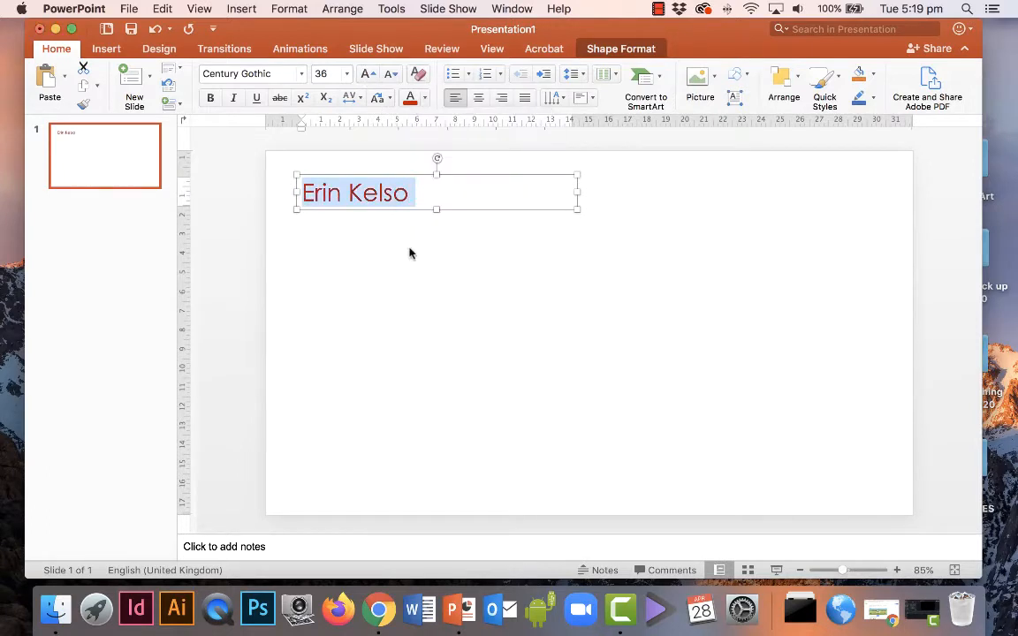
click(409, 254)
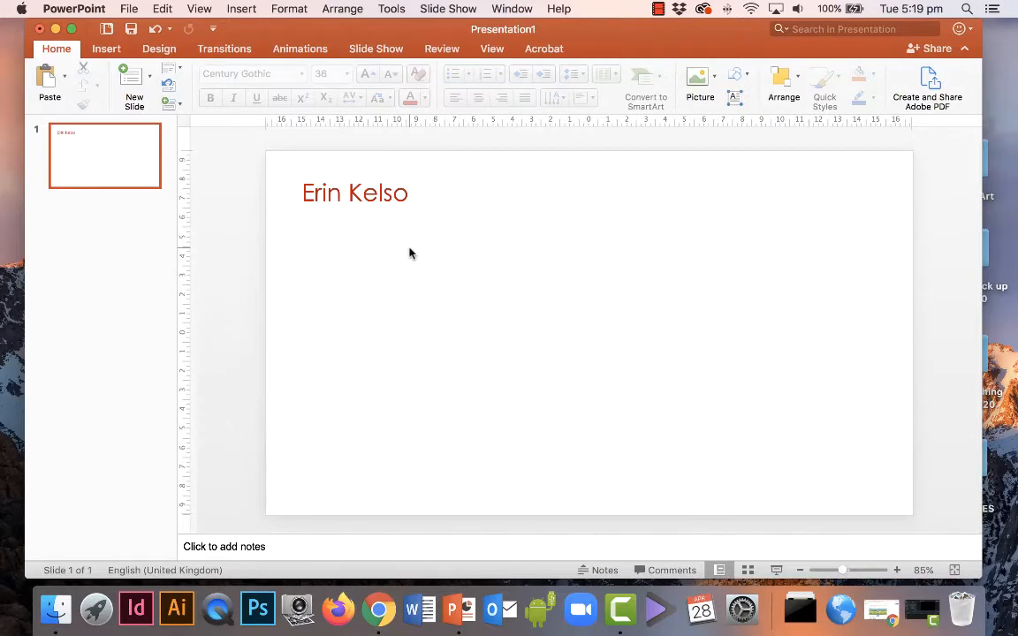
click(367, 196)
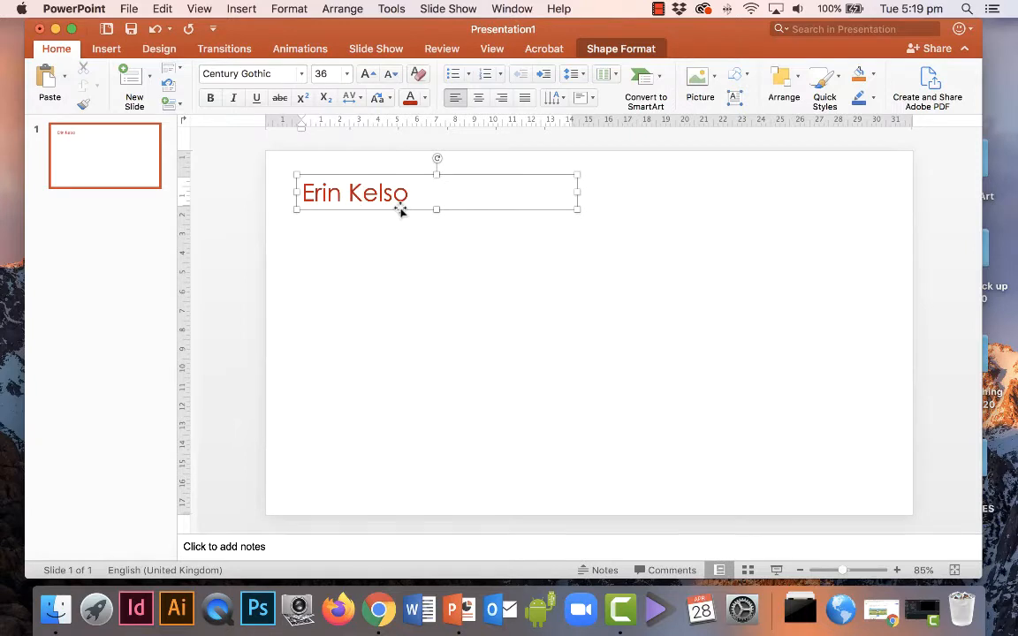
Duplicate the name box below it and replace its text with 'This is where I will add some text.'.
click(244, 12)
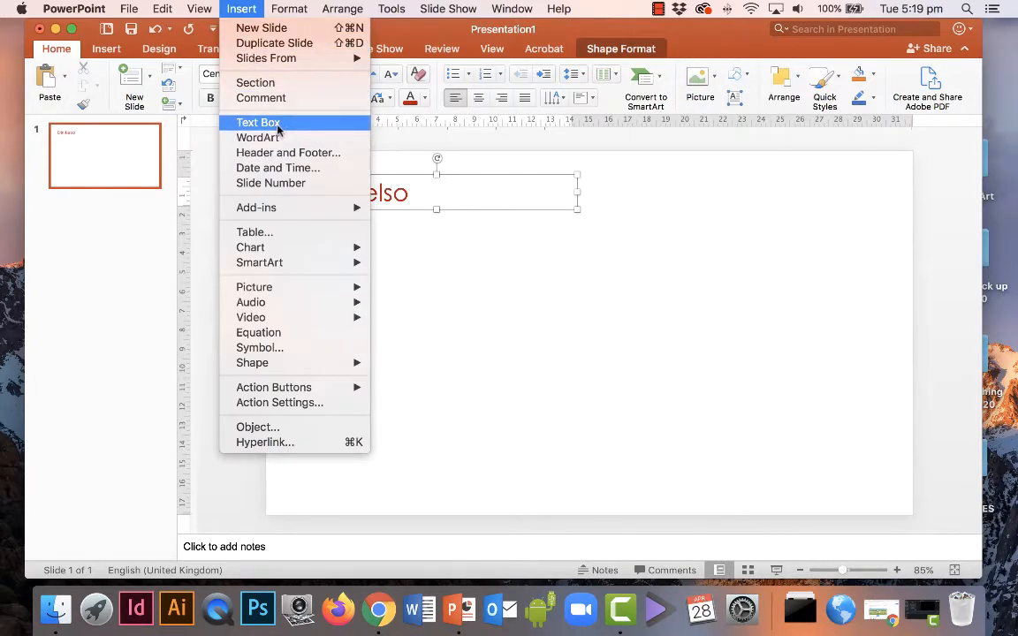
click(399, 214)
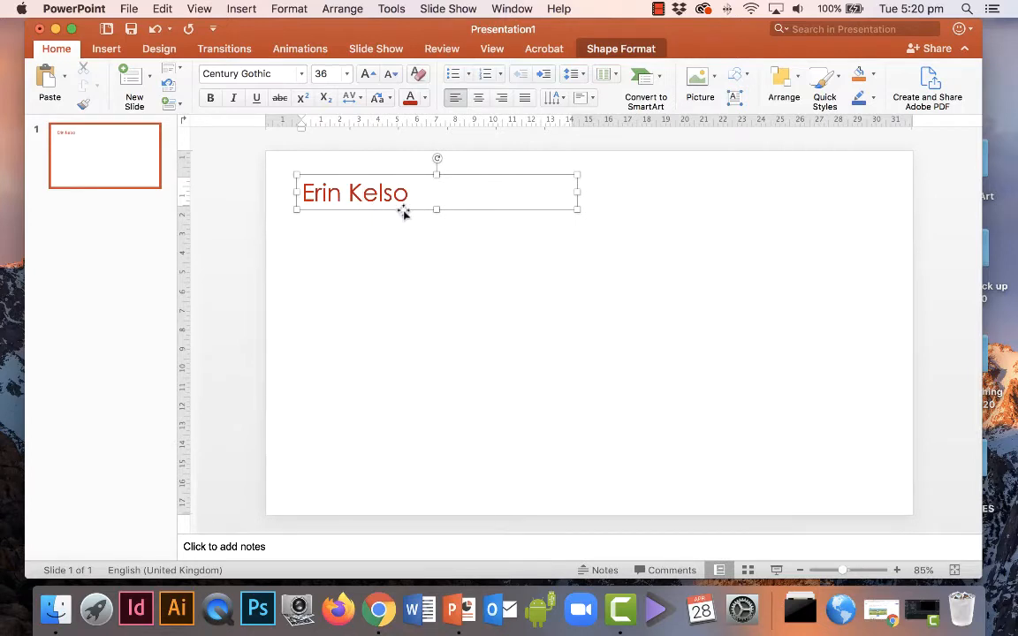
click(403, 210)
drag(403, 209, 399, 262)
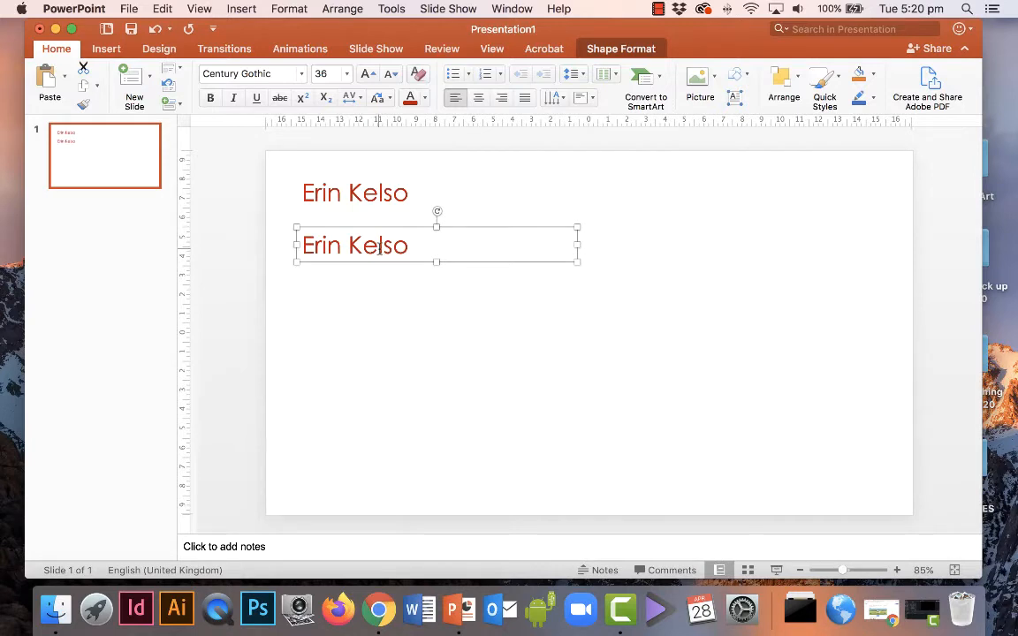
double_click(380, 250)
triple_click(380, 251)
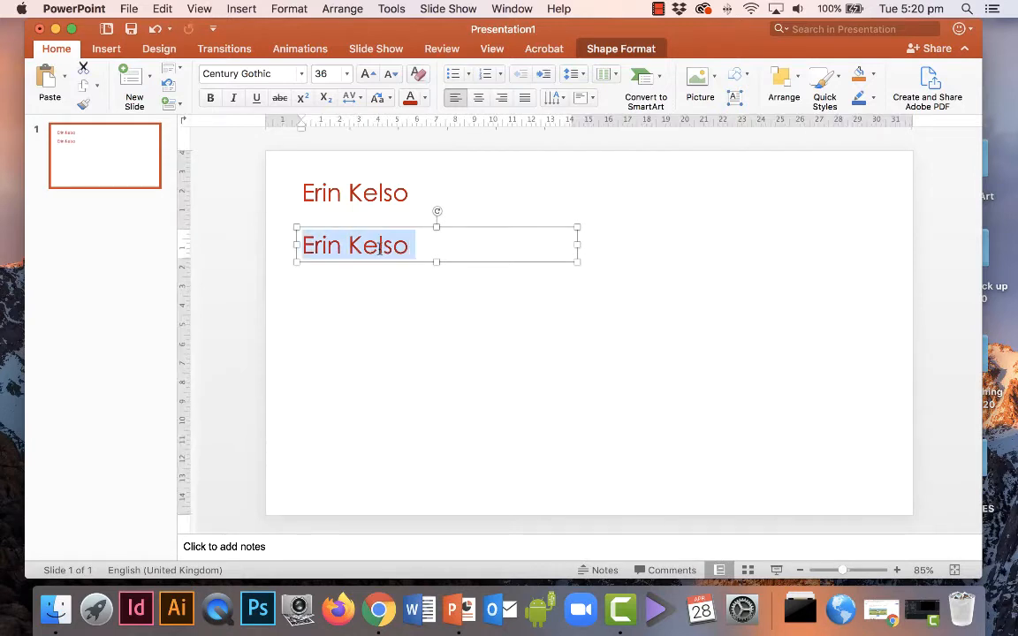
text(T)
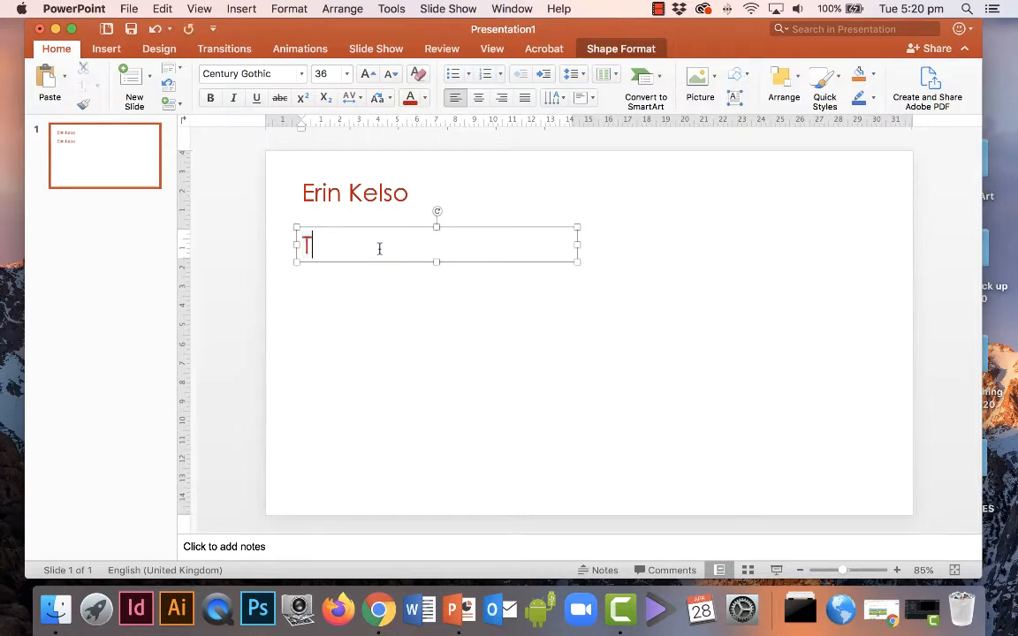
text(his is wher)
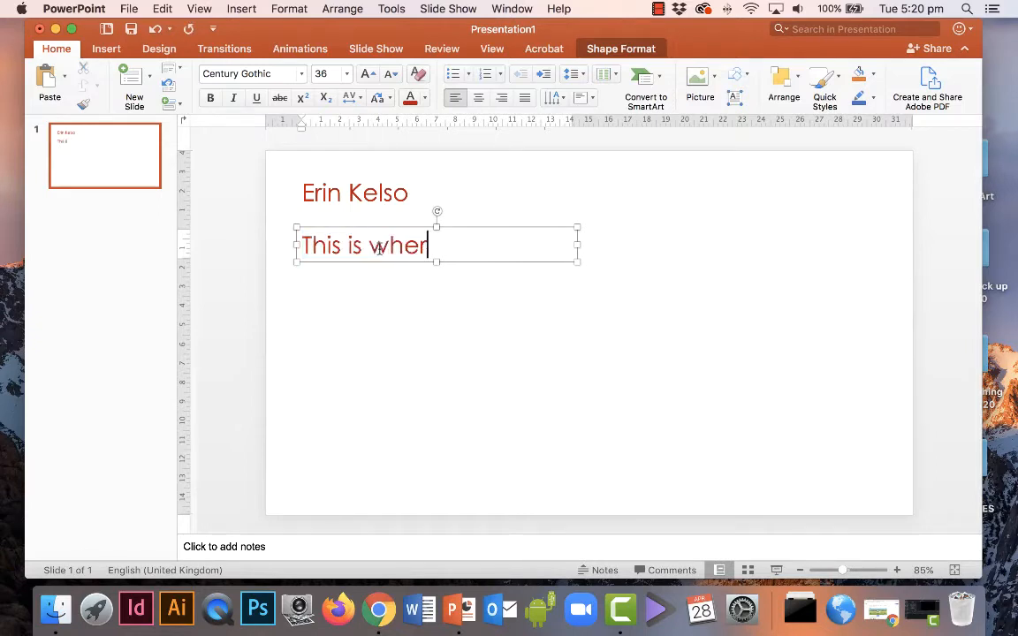
text(e I will add some text)
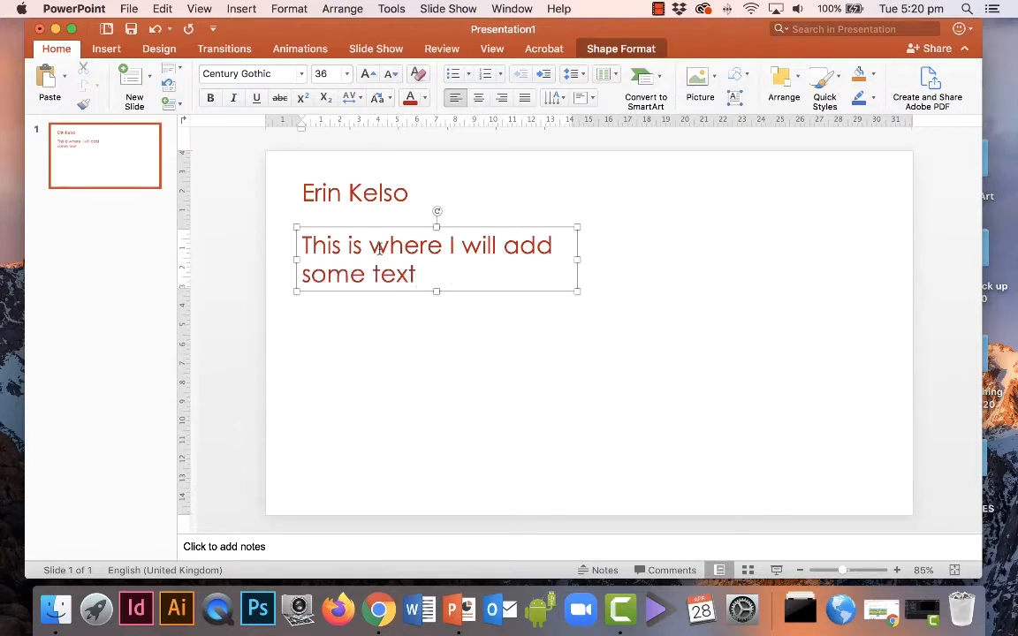
text(.)
Make the body sentence's text box black.
click(391, 228)
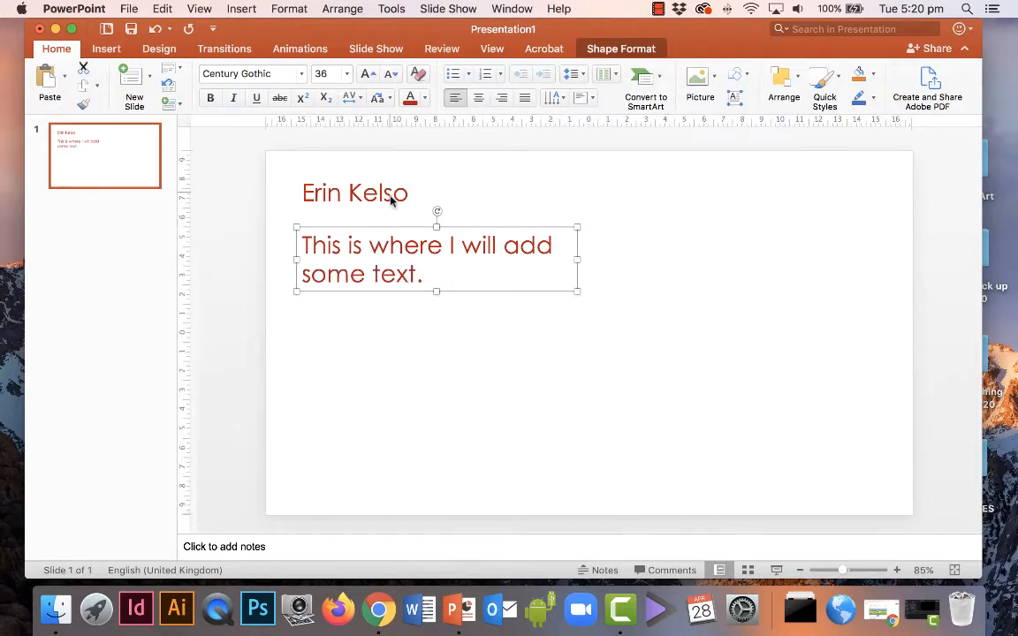
click(424, 97)
click(427, 142)
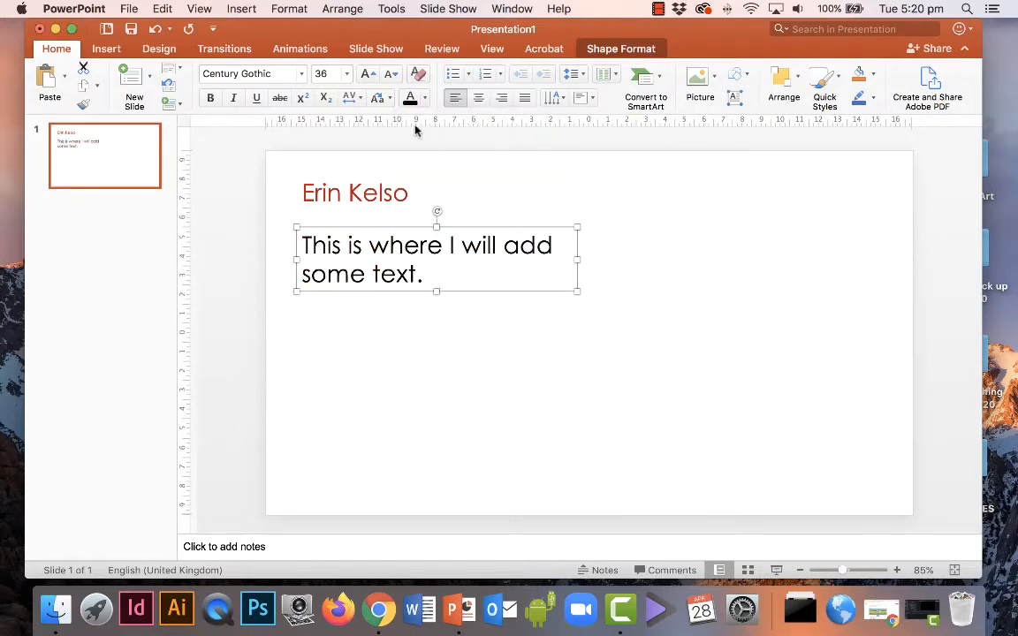
Drop the body sentence to 24 pt and drag its box narrower so it wraps onto two lines.
click(391, 74)
click(391, 74)
click(392, 75)
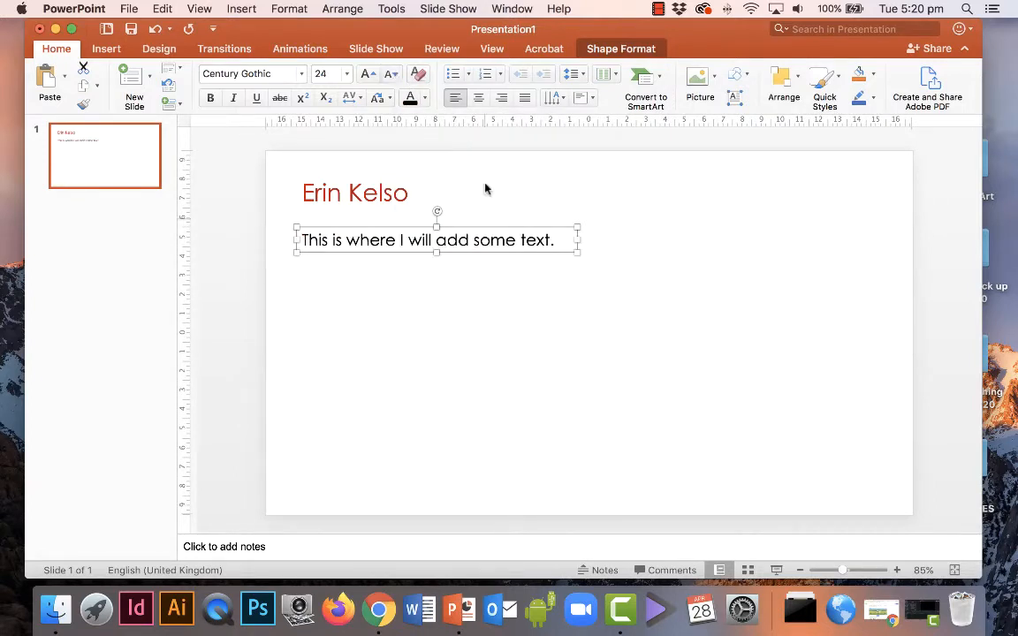
drag(576, 252, 482, 273)
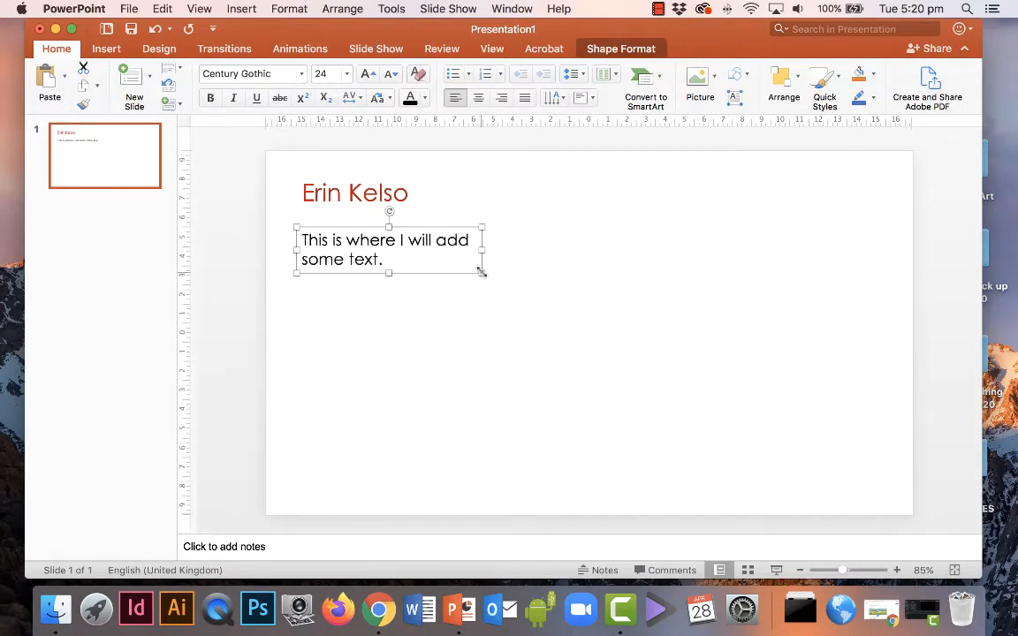
click(467, 315)
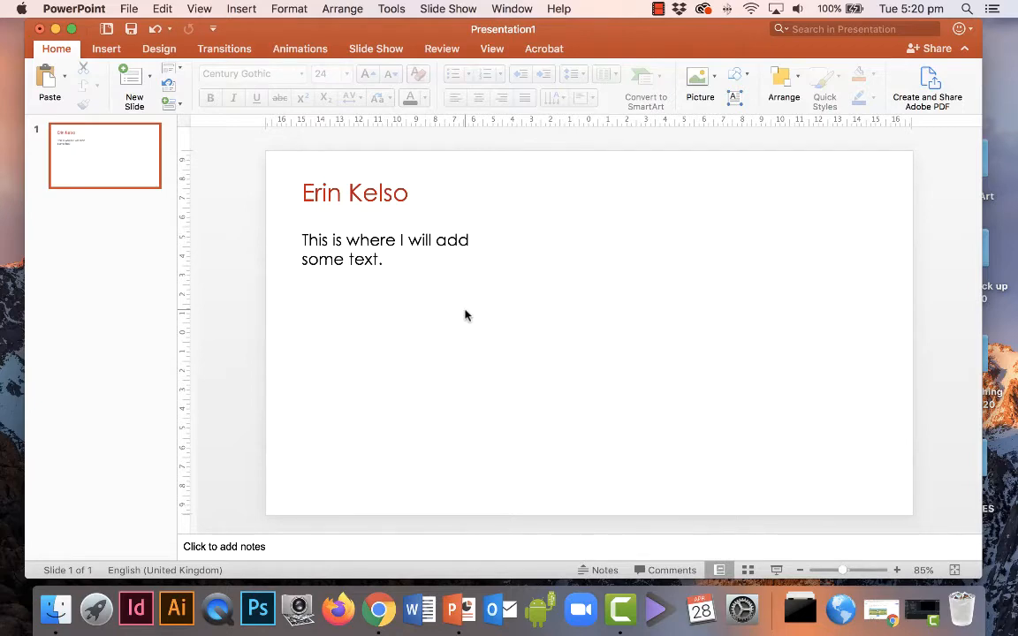
In Chrome, search Google for the artist's name and show the Images results.
click(379, 612)
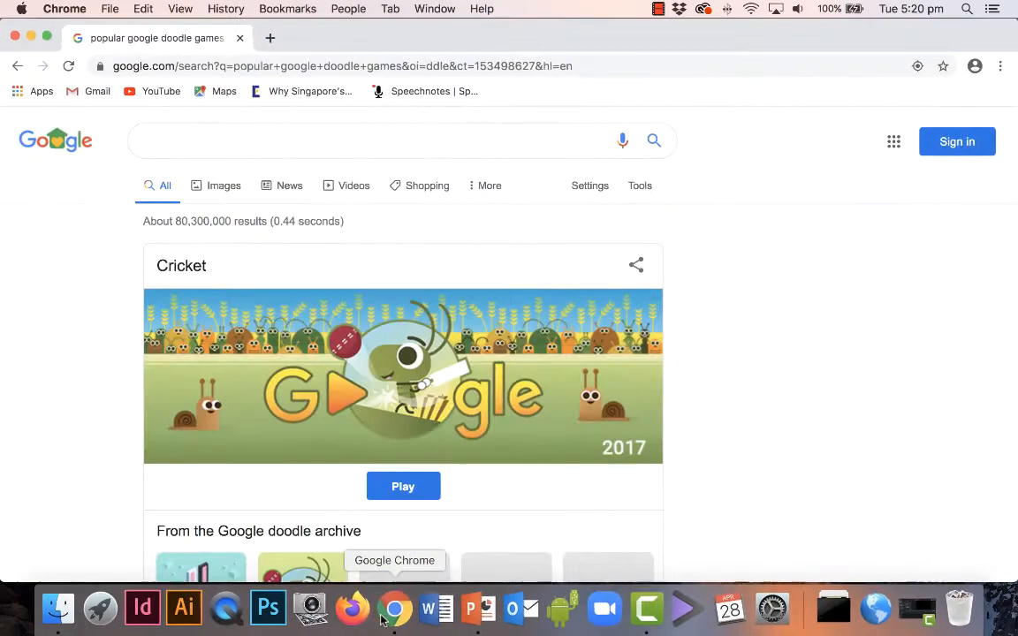
click(216, 143)
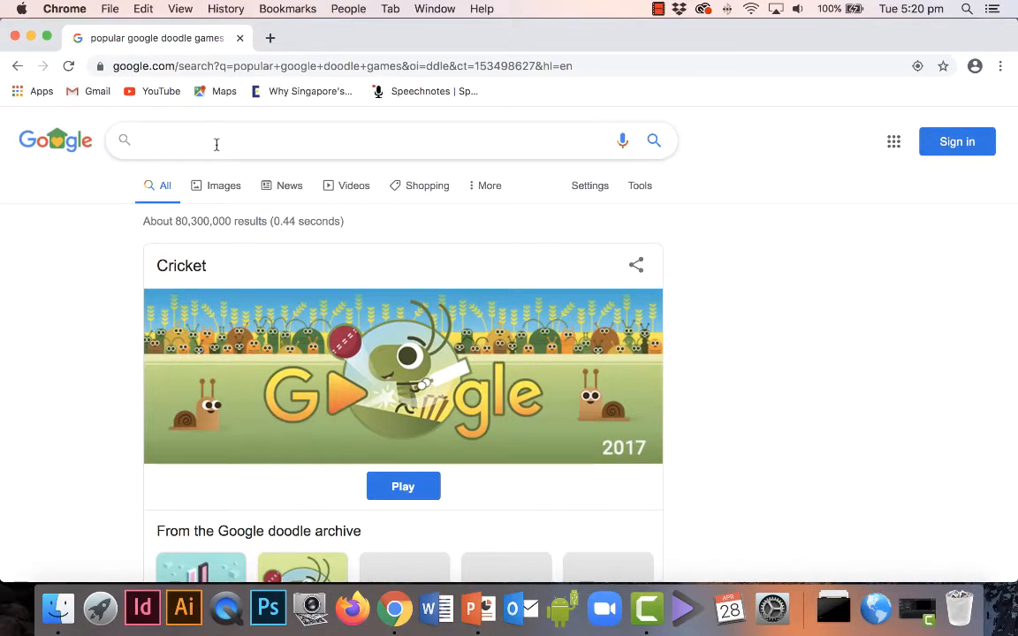
text(Erin K)
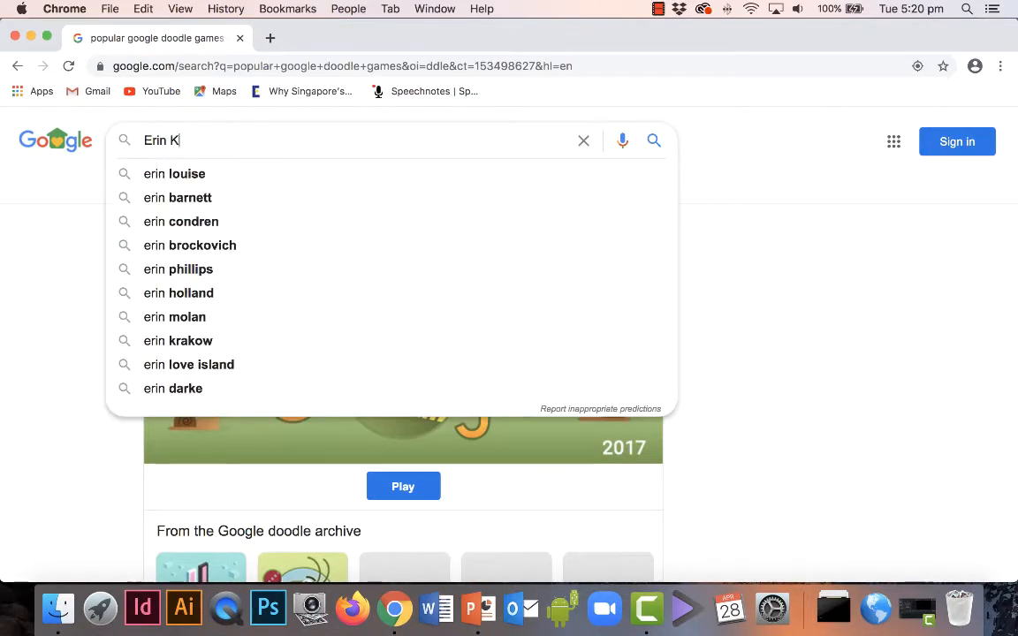
text(elso art)
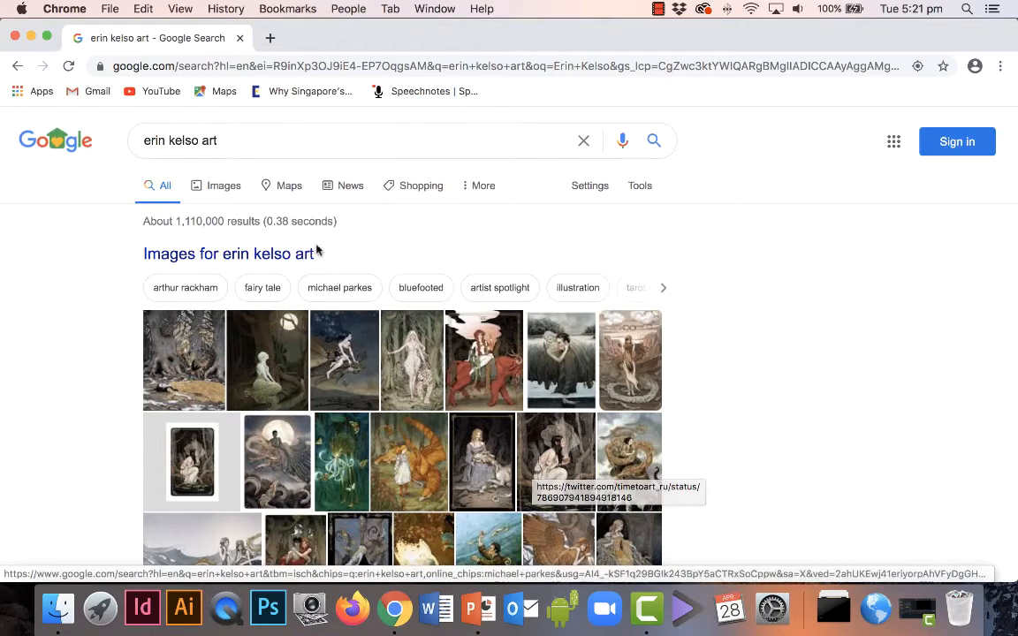
click(223, 187)
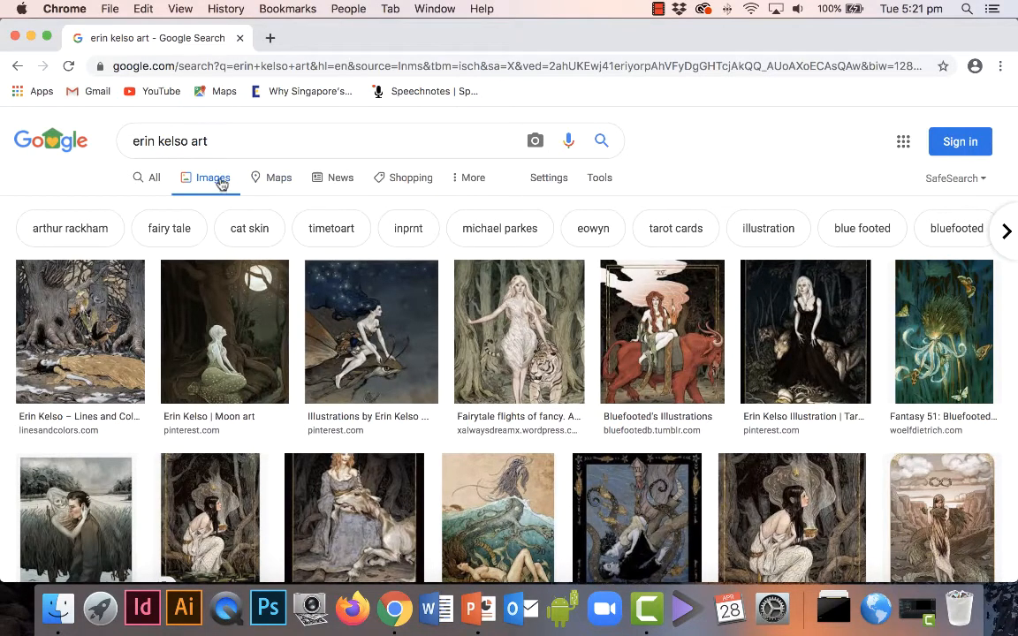
Filter the Google Images results to Size: Large.
click(609, 186)
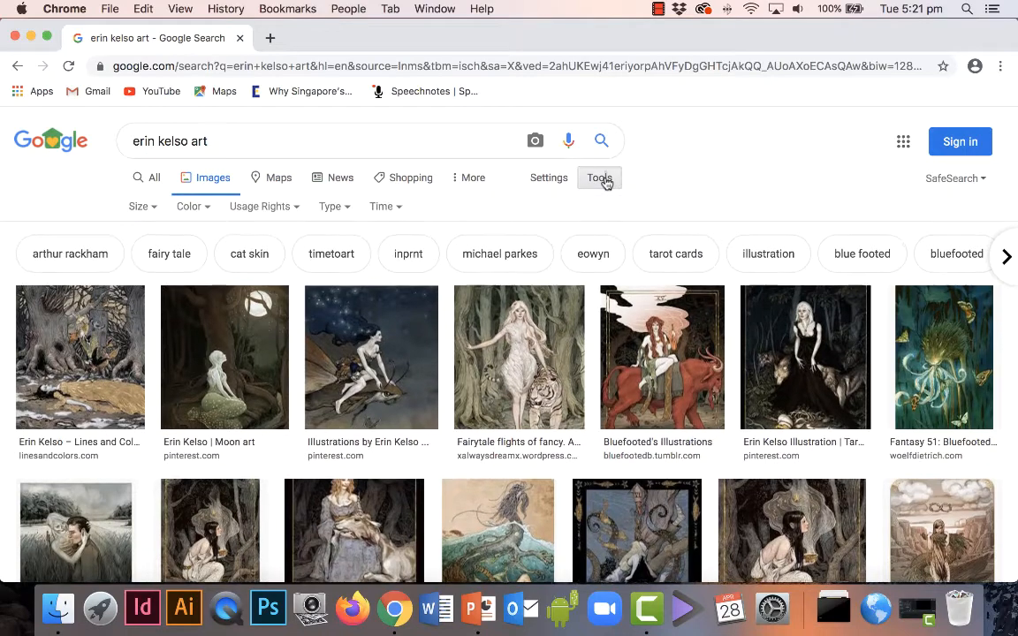
click(139, 209)
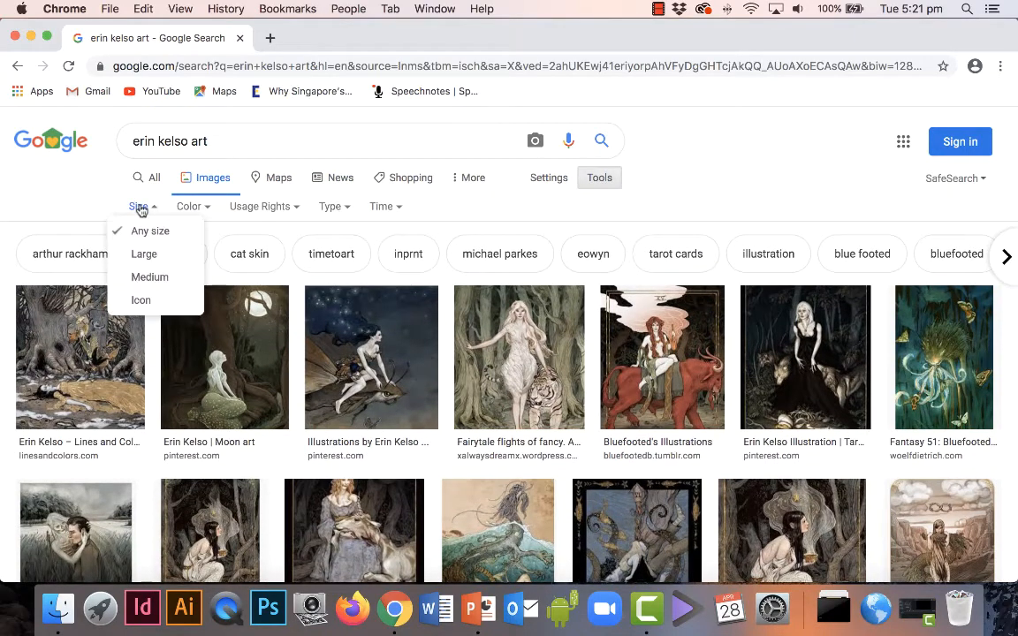
click(151, 253)
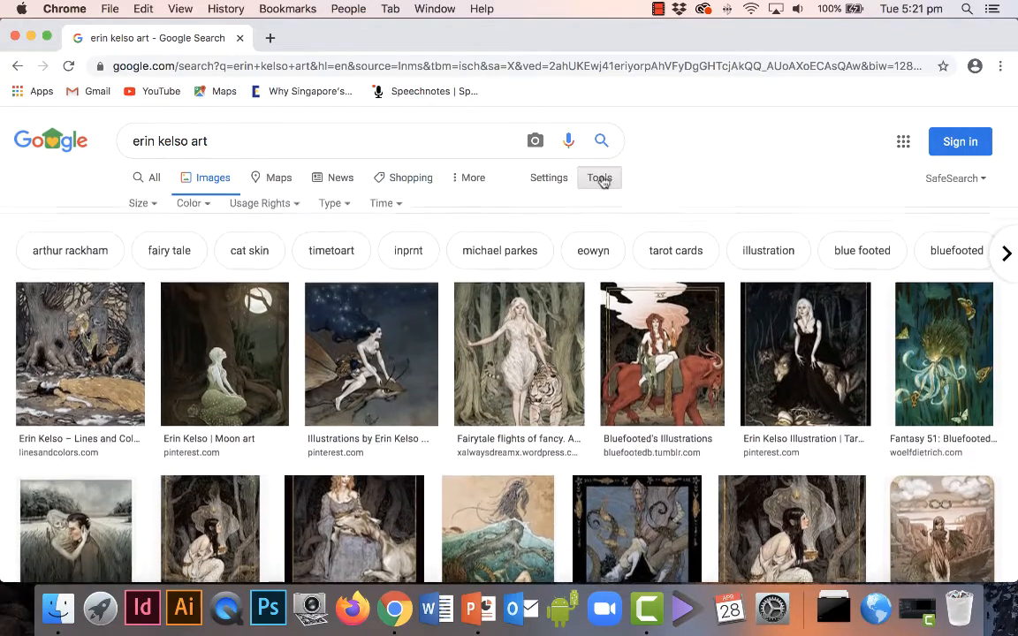
click(139, 207)
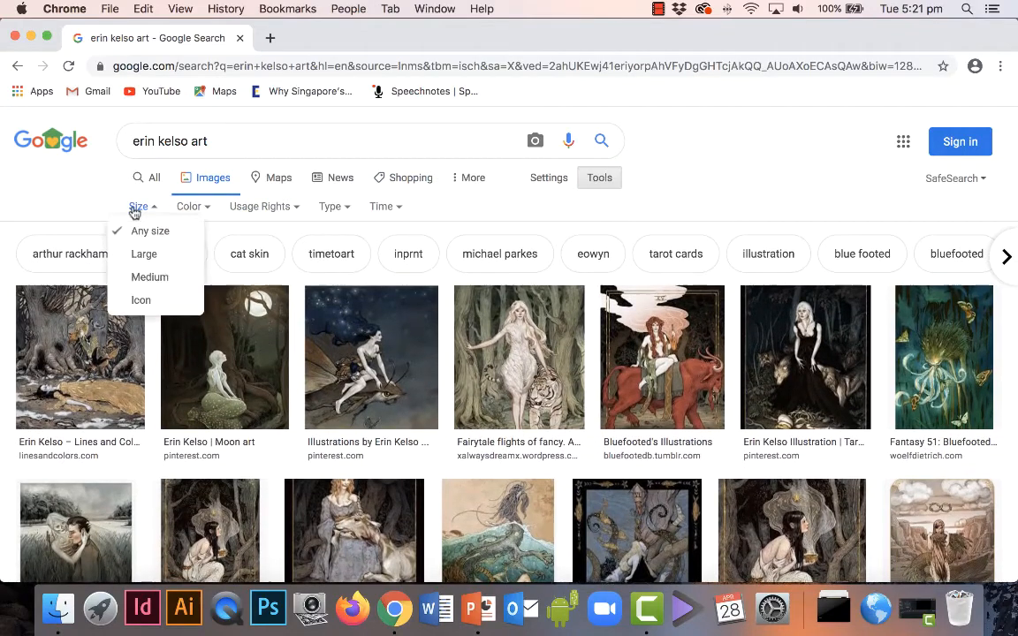
click(146, 256)
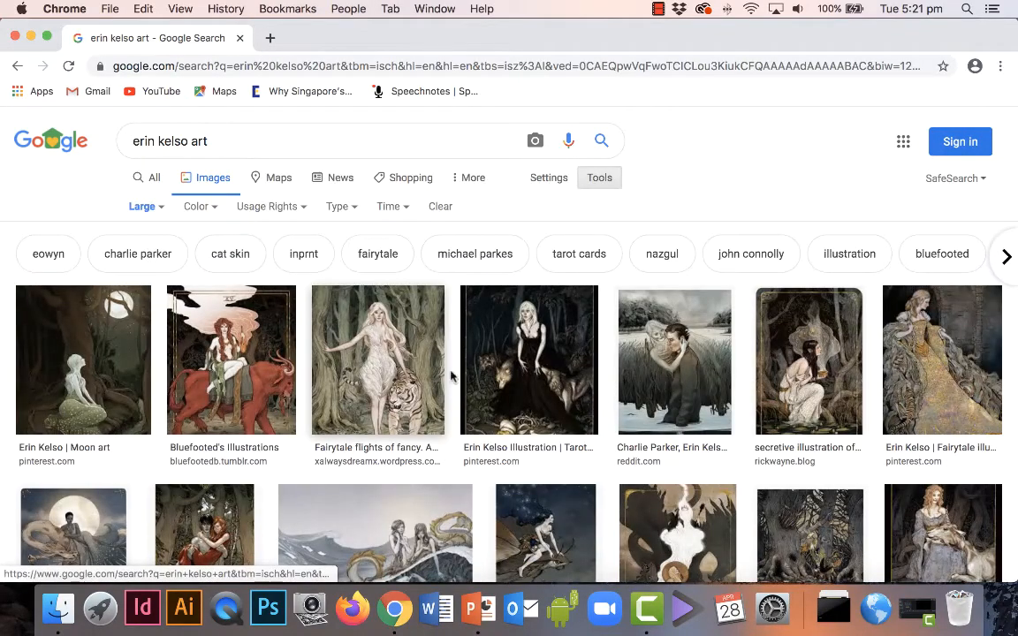
scroll(459, 380, down, 10)
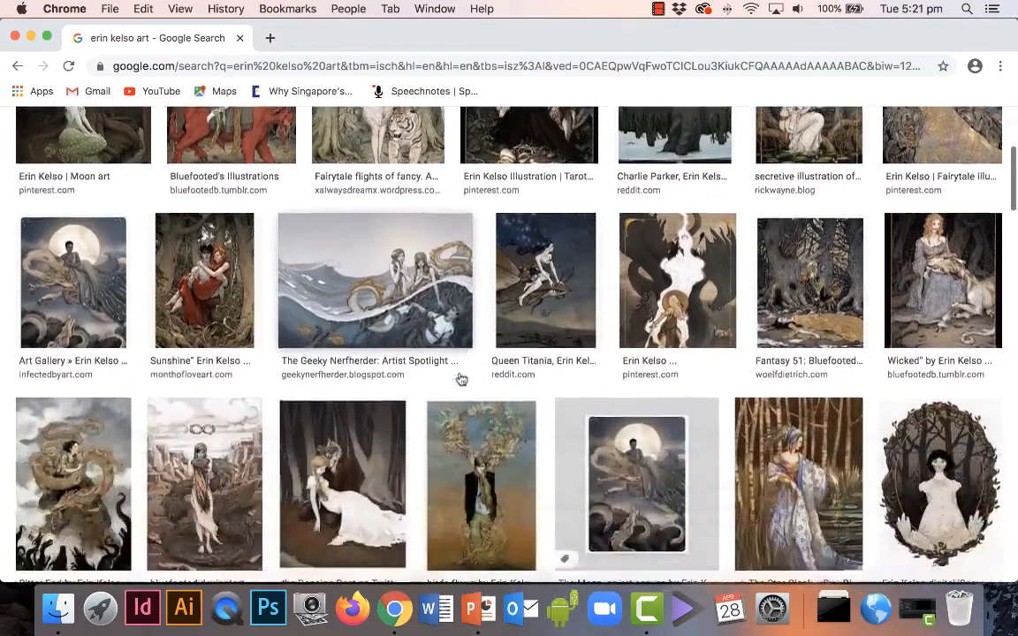
scroll(459, 379, up, 8)
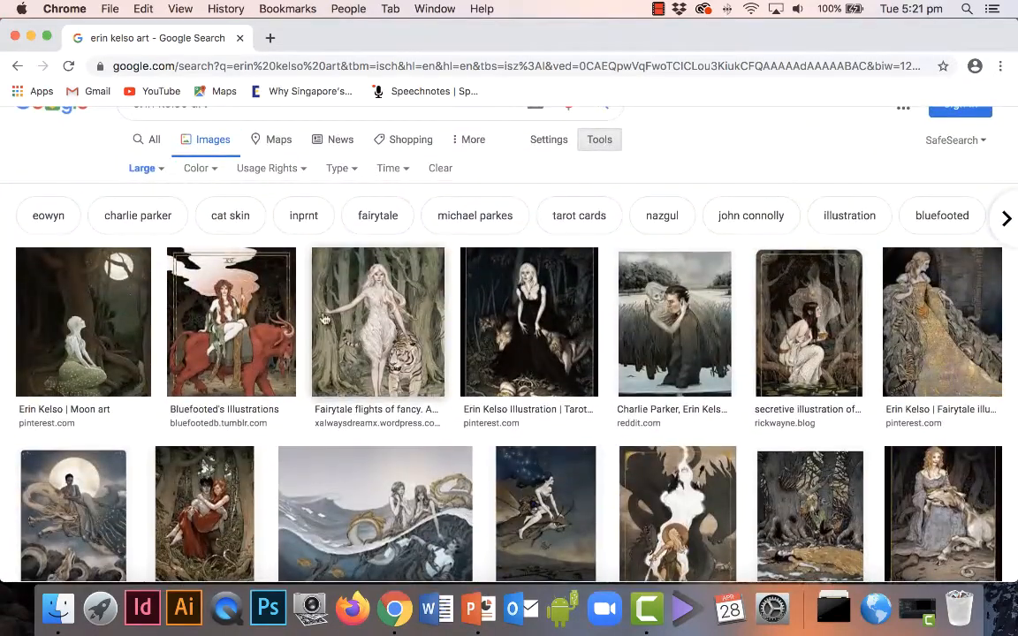
Copy the Fairytale flights of fancy woman-and-tiger artwork and return to PowerPoint.
click(369, 313)
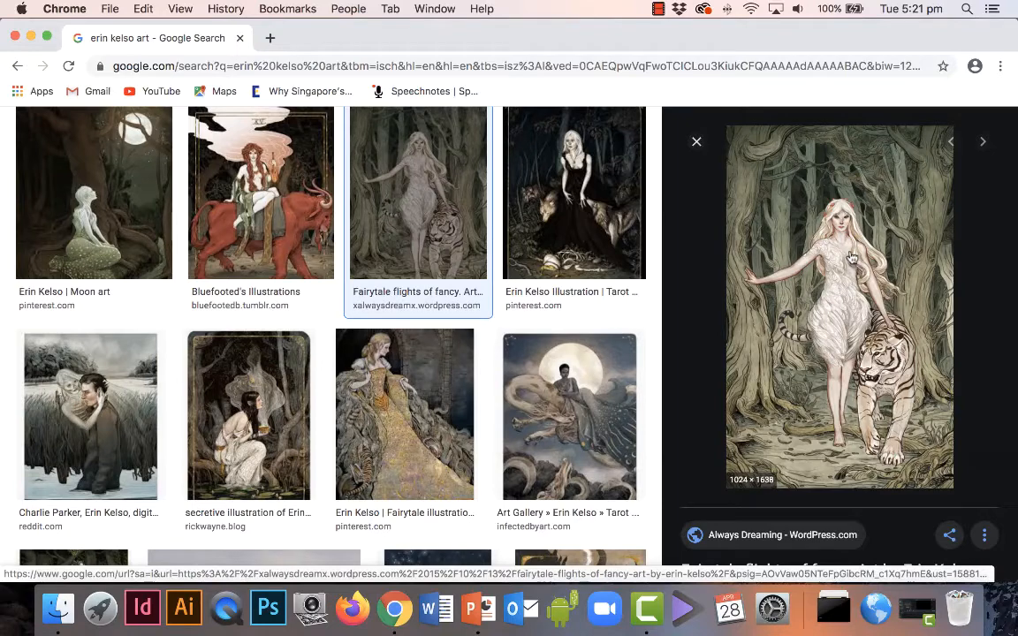
right_click(851, 256)
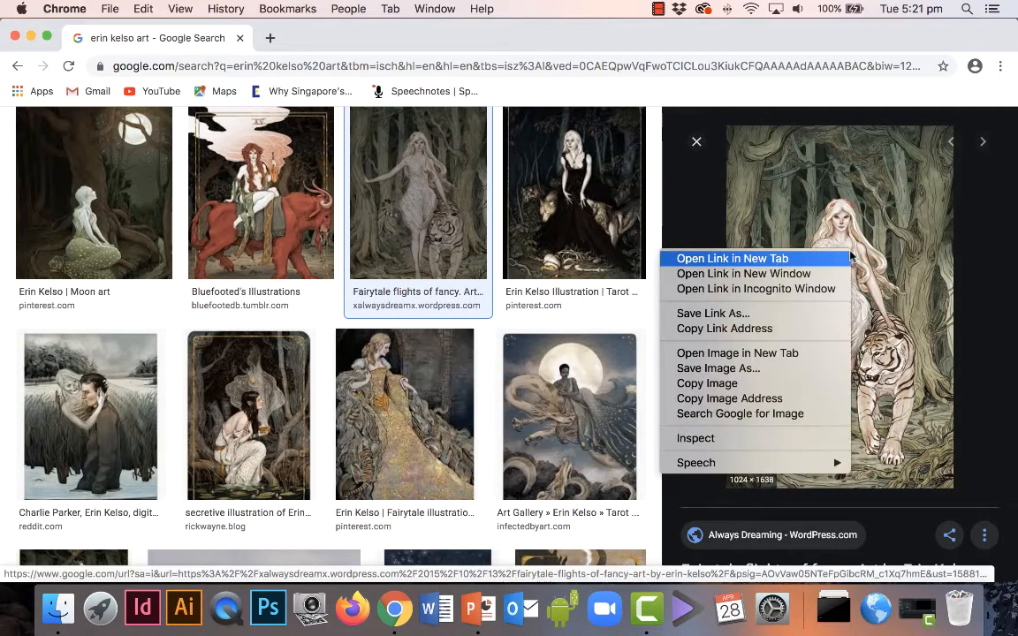
click(798, 389)
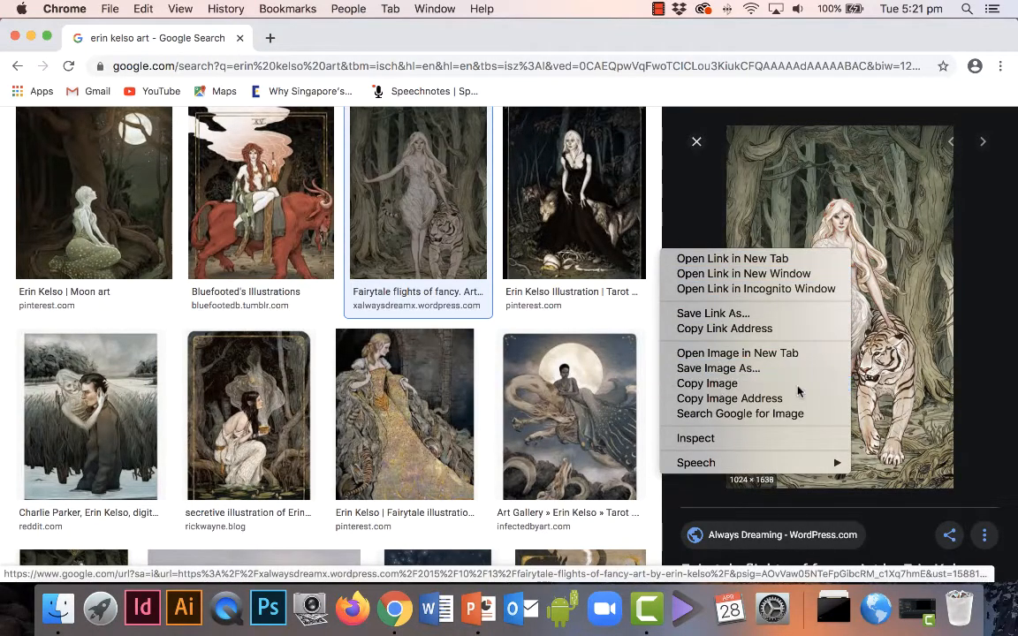
click(468, 599)
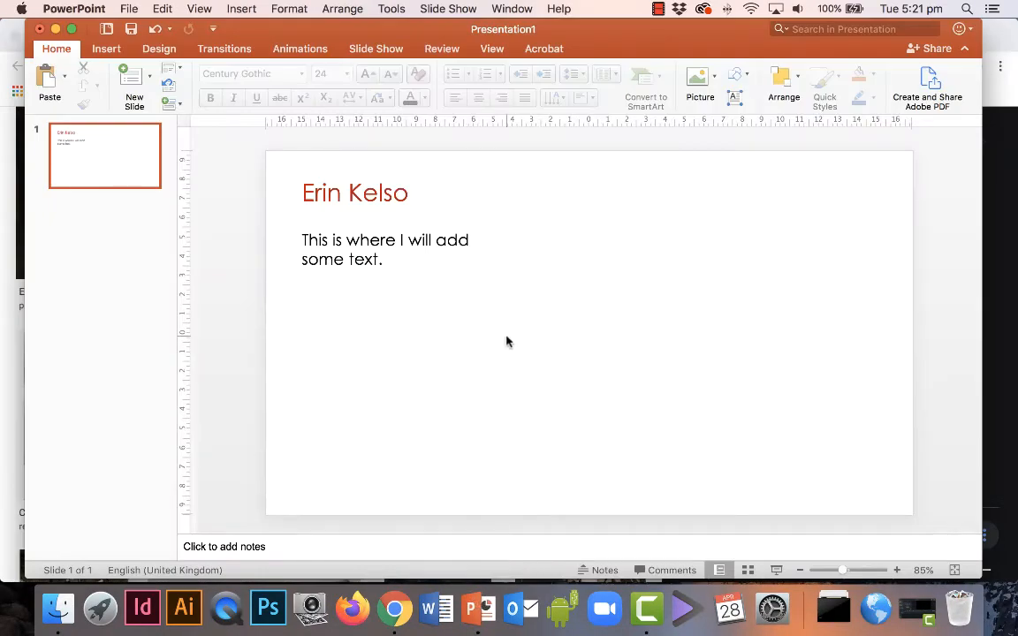
Paste the tiger artwork and drag it to the slide's right edge.
key(super+v)
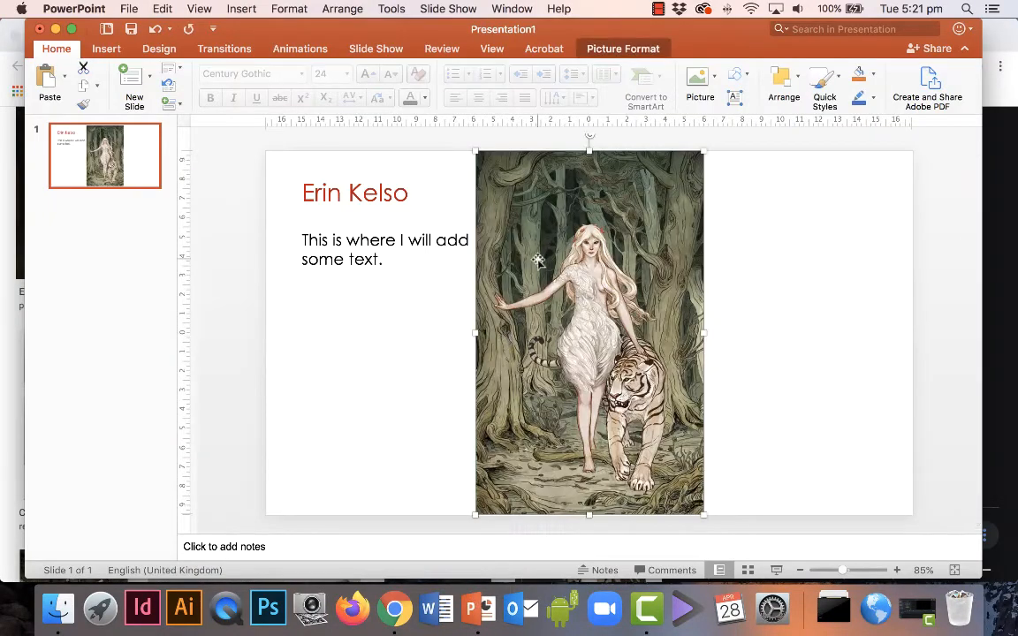
drag(538, 259, 691, 270)
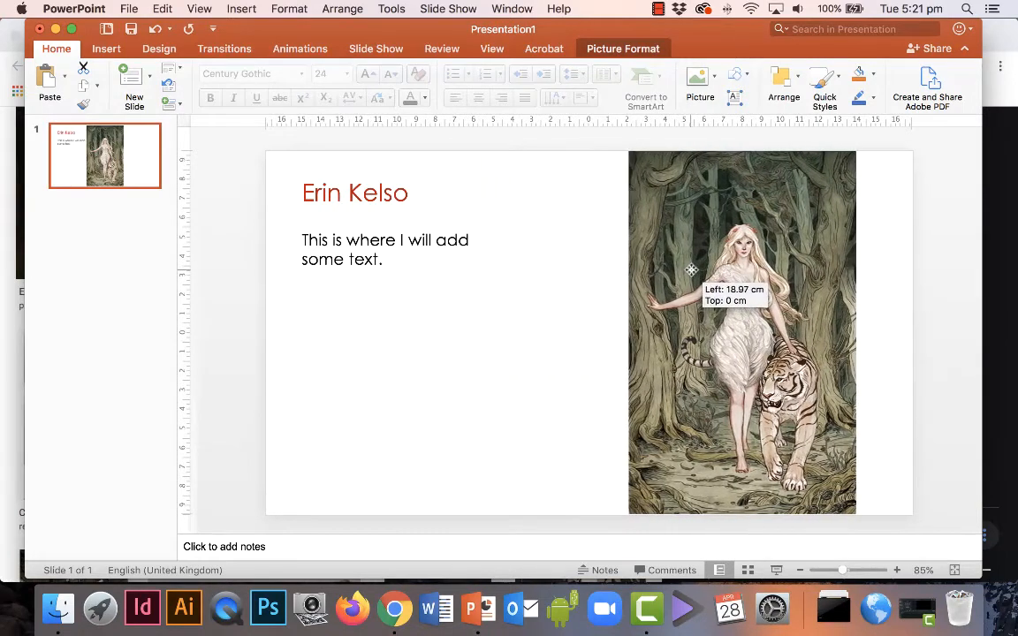
click(567, 287)
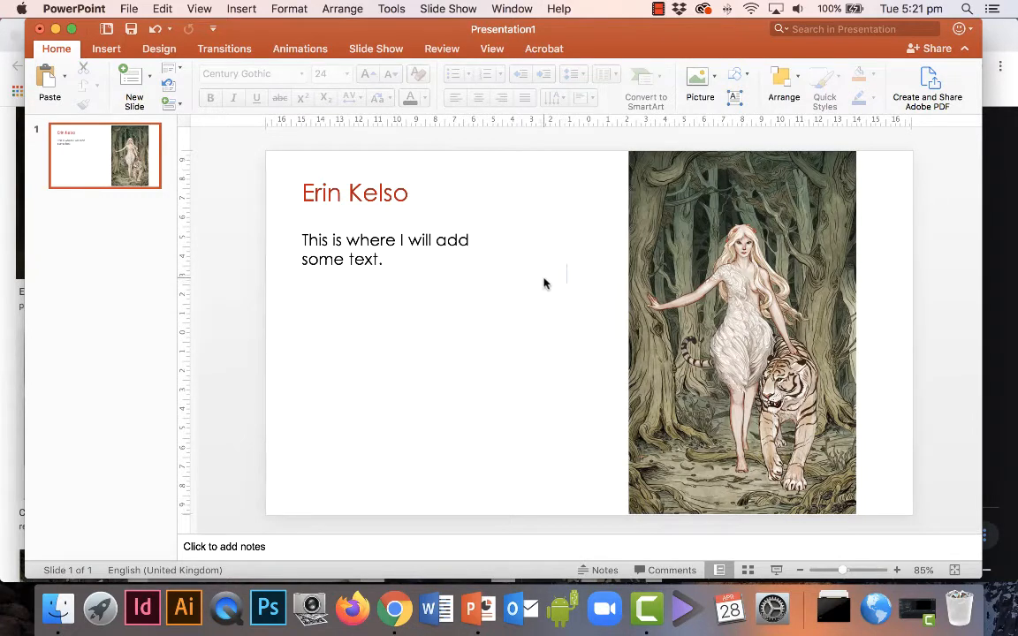
right_click(545, 283)
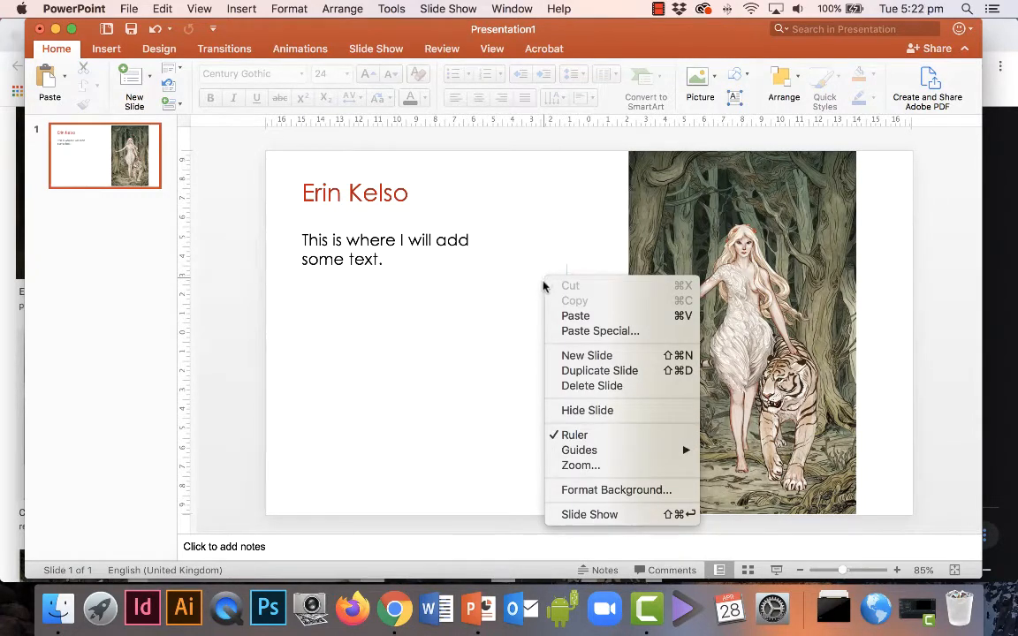
Open Format Background for the slide and show its fill Color choices.
click(636, 491)
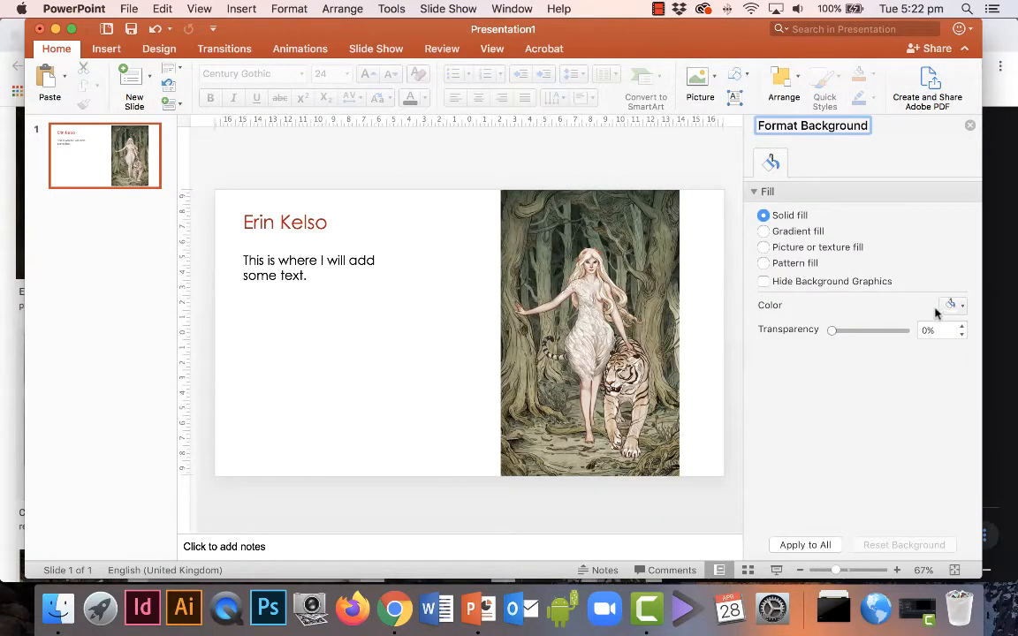
click(960, 305)
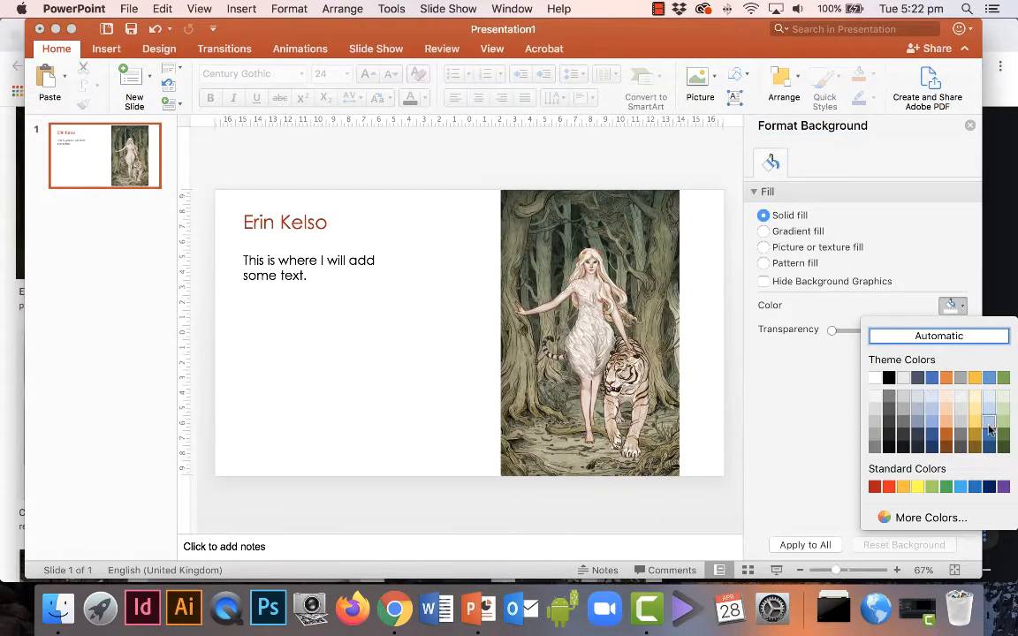